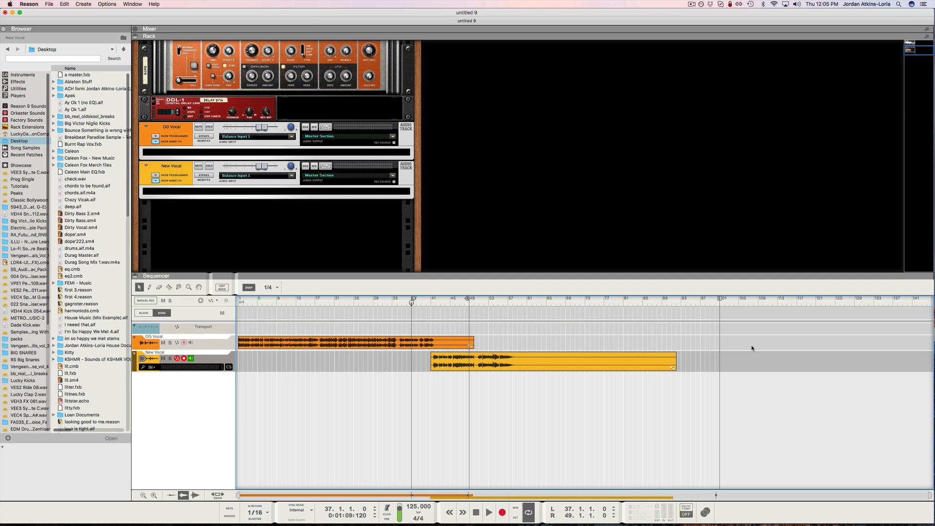
Select the OG Vocal and New Vocal tracks in turn and play back the looped section to compare them
click(213, 347)
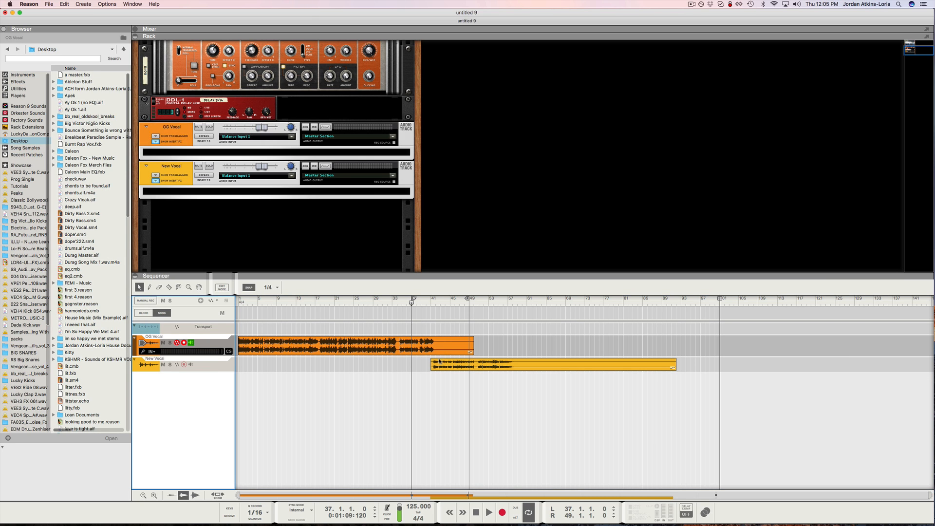
click(227, 366)
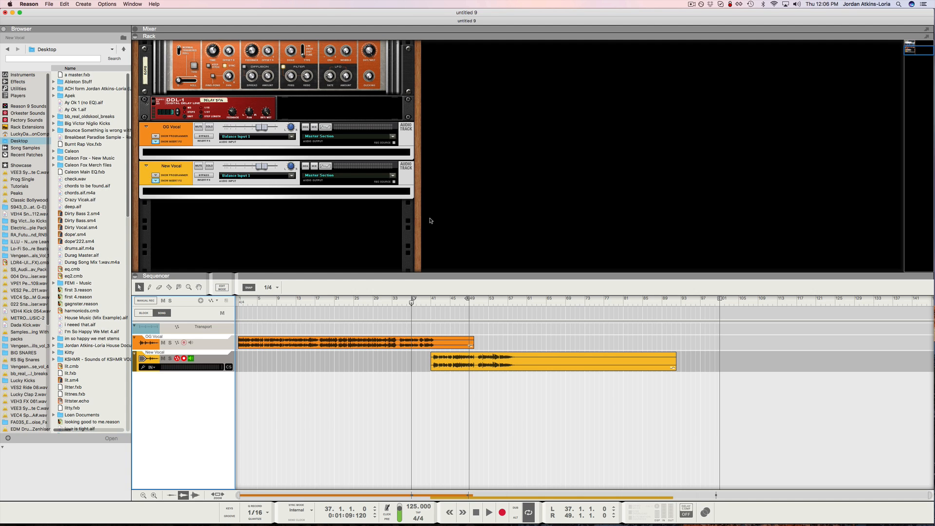
key(space)
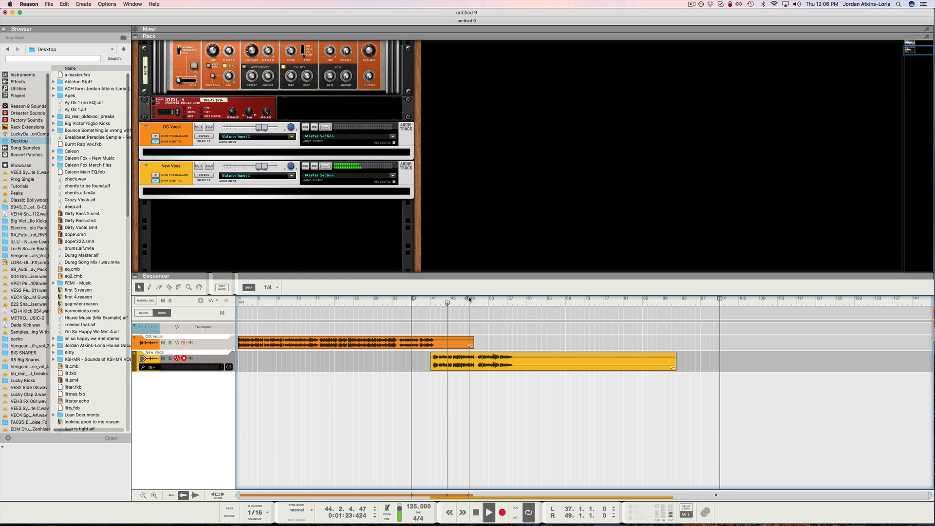
key(space)
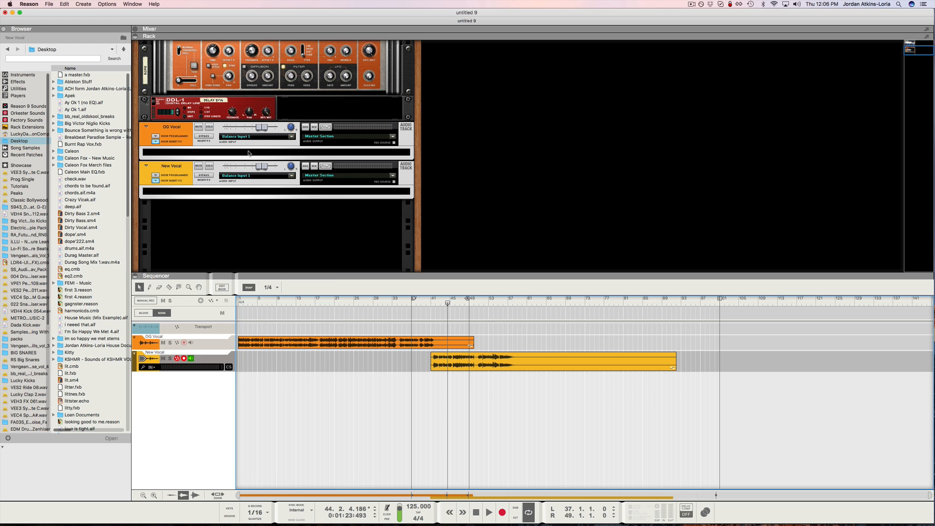
Add a FabFilter Pro-Q 2 insert effect to both the OG Vocal and the New Vocal audio tracks
right_click(248, 153)
mouse_move(290, 237)
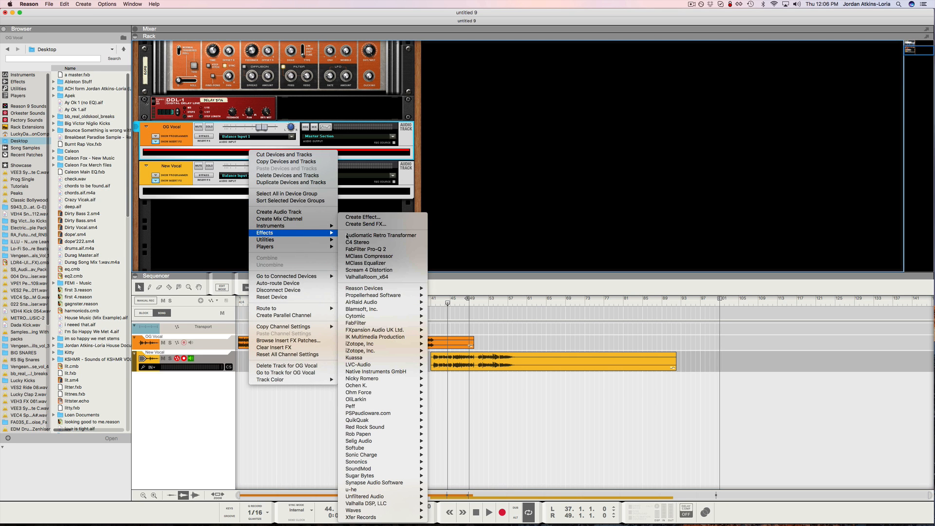
click(365, 249)
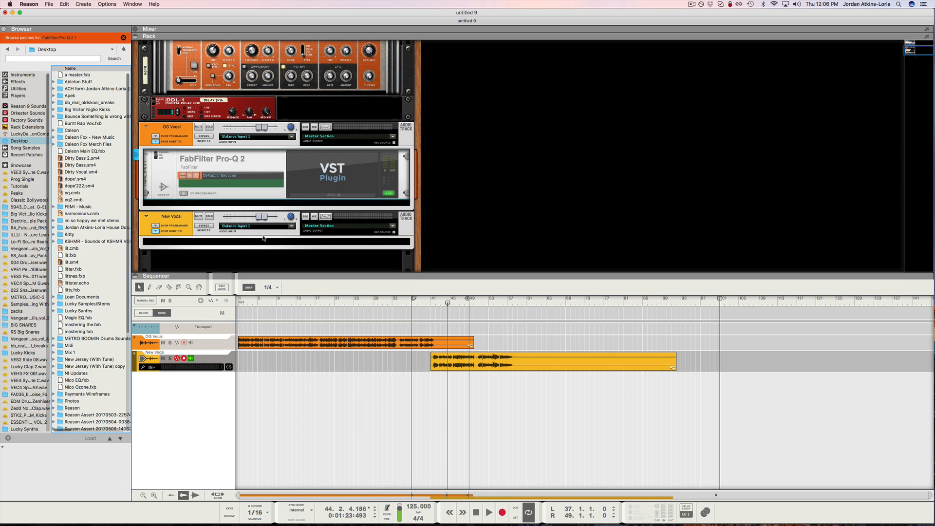
right_click(232, 239)
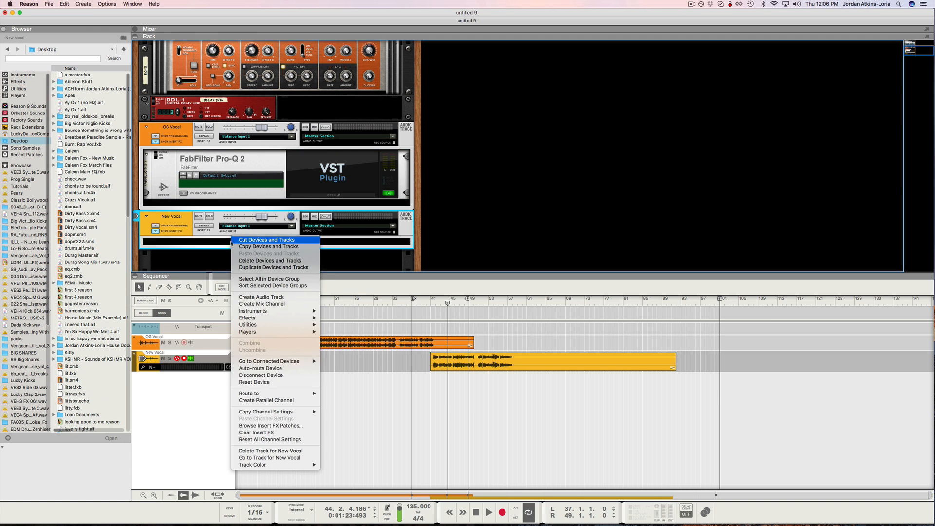
mouse_move(271, 320)
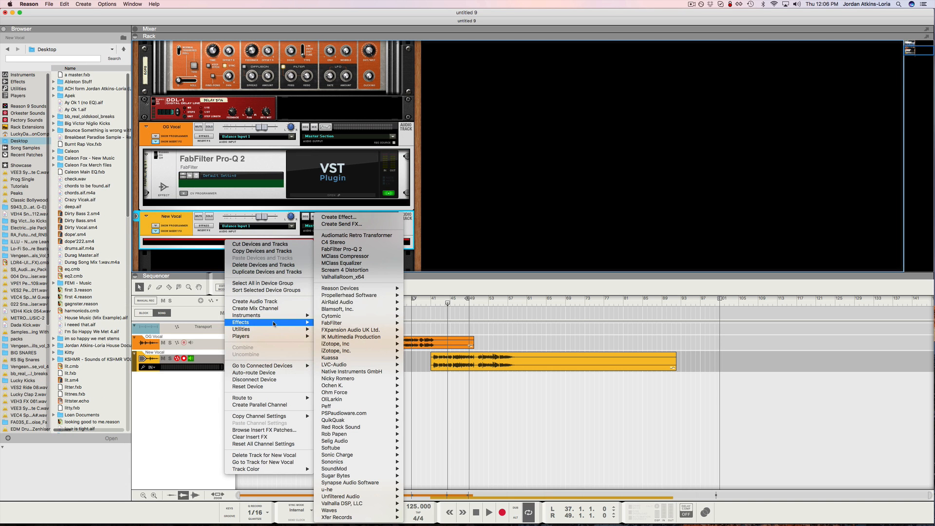
click(364, 249)
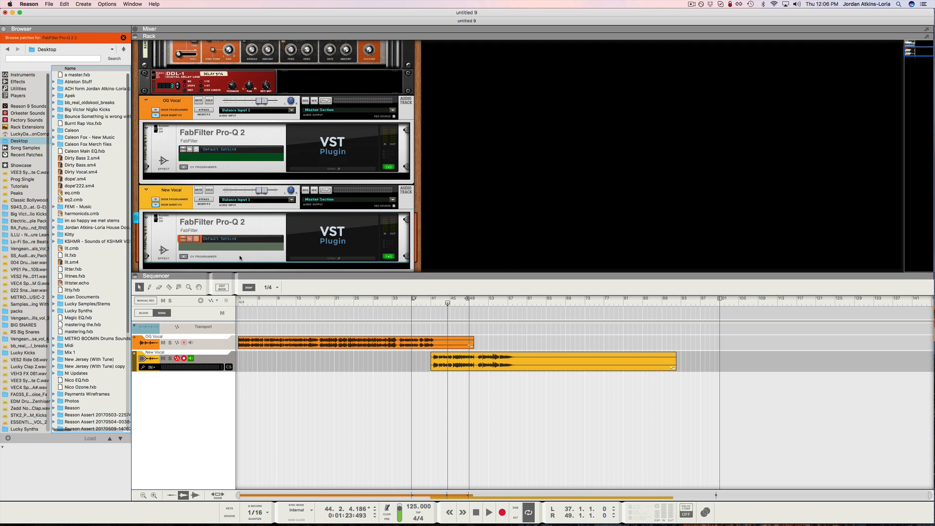
scroll(239, 258, down, 1)
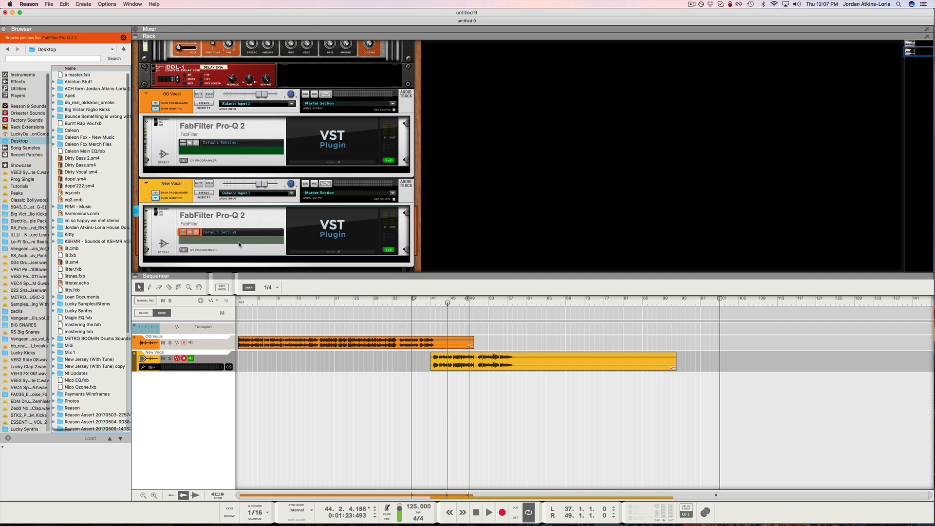
On the rack's rear, cable the OG Vocal's audio output to the first optional audio input pair of the New Vocal's Pro-Q 2, and return to the front
key(Tab)
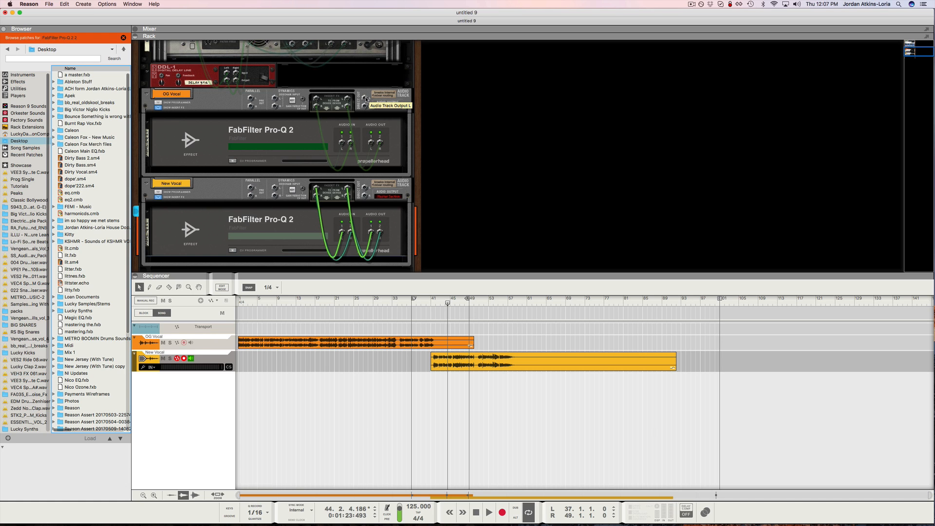
click(367, 100)
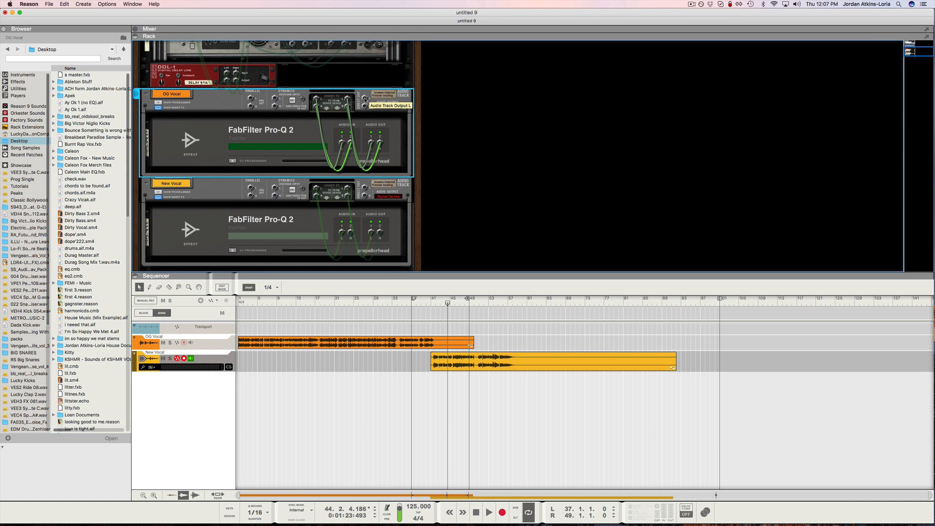
scroll(341, 156, down, 1)
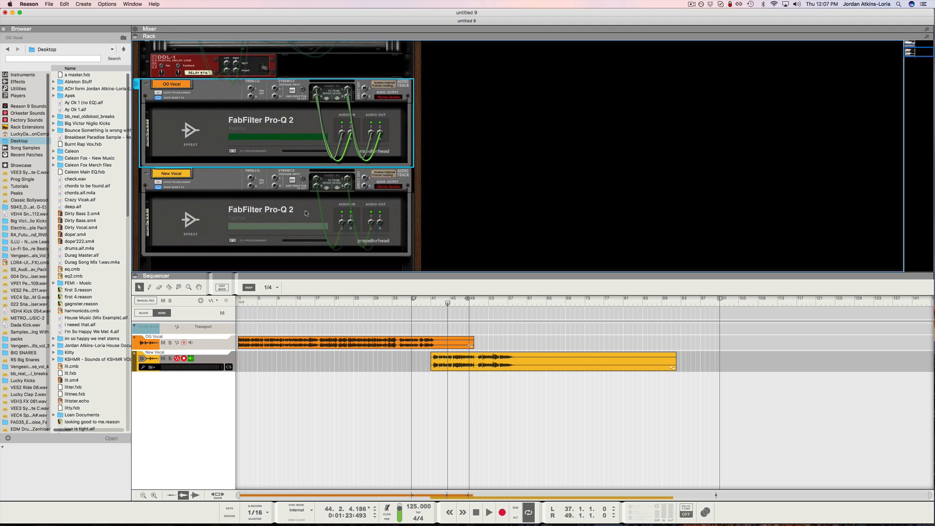
click(233, 242)
click(262, 230)
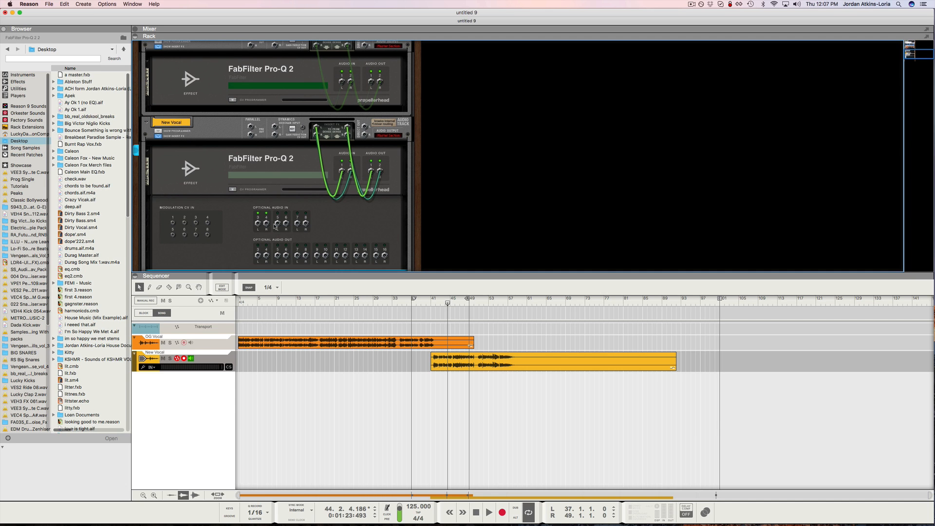
scroll(289, 211, up, 1)
scroll(289, 211, up, 3)
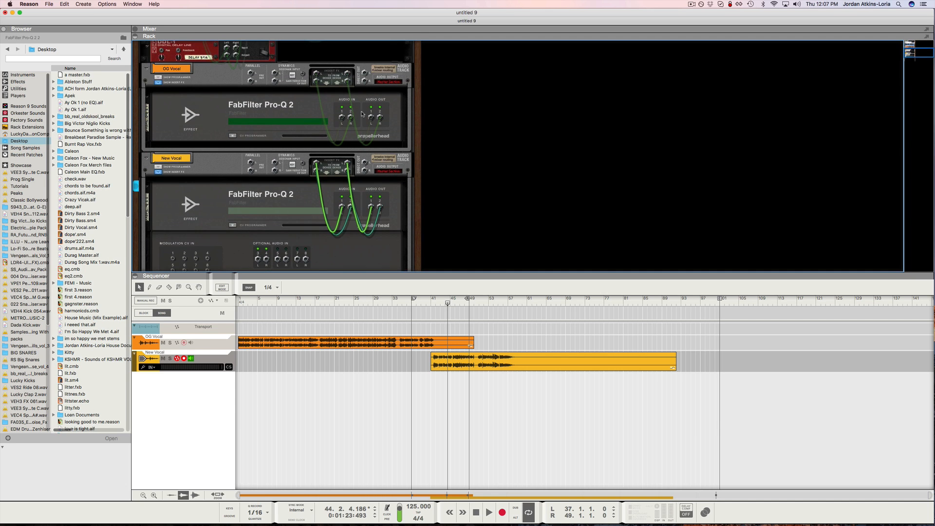
drag(365, 74, 258, 249)
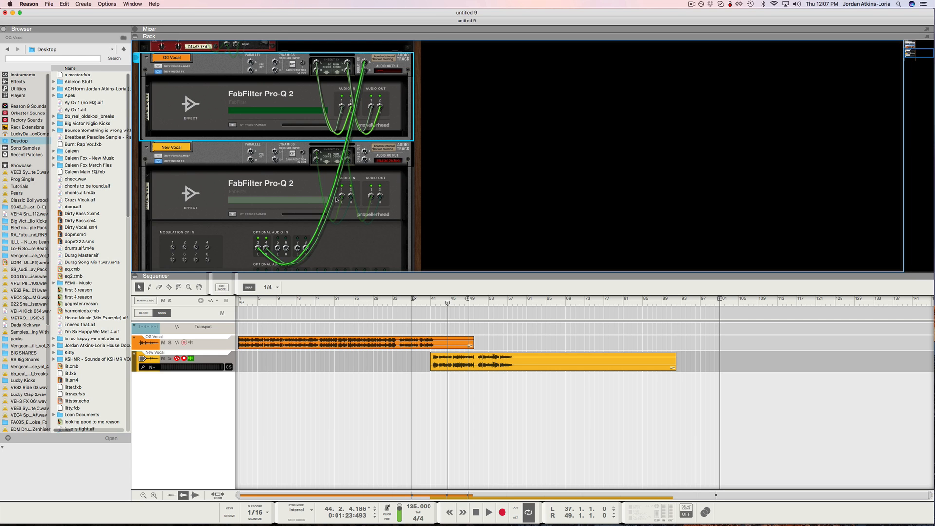
key(Tab)
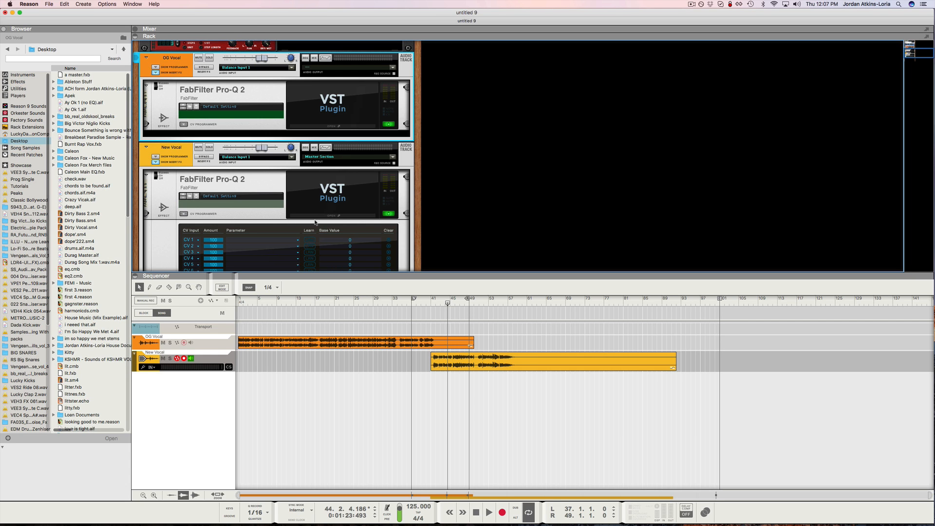
click(183, 214)
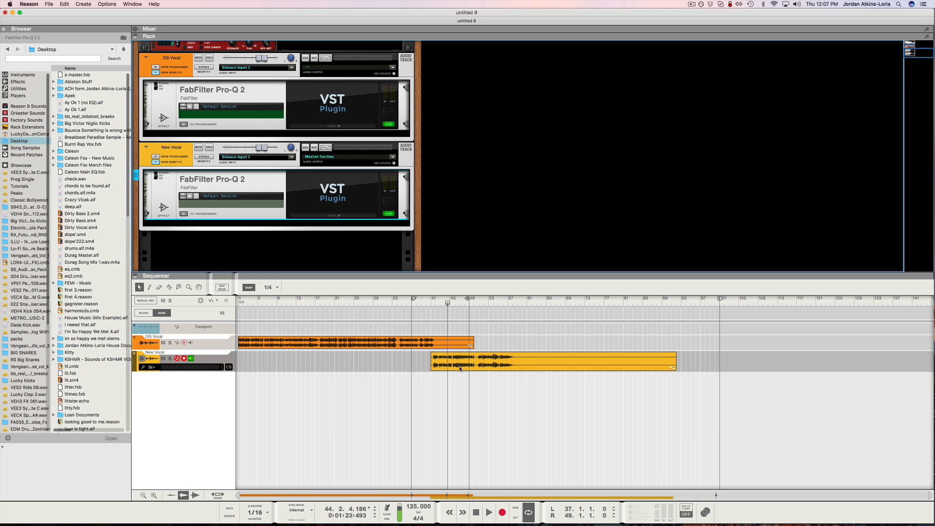
Move the New Vocal clip to position 24.3.1 and set the loop from bar 25 to bar 41, with the playhead at its start
click(485, 365)
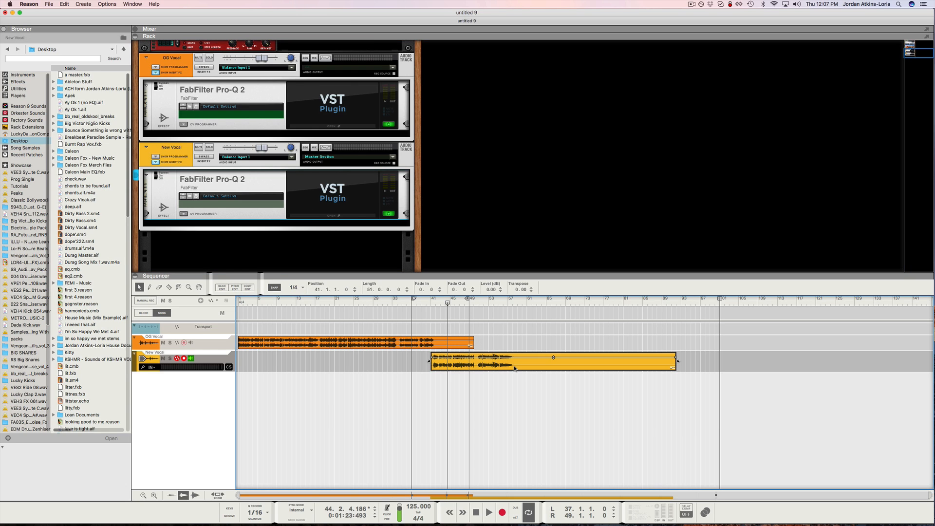
drag(514, 369, 435, 370)
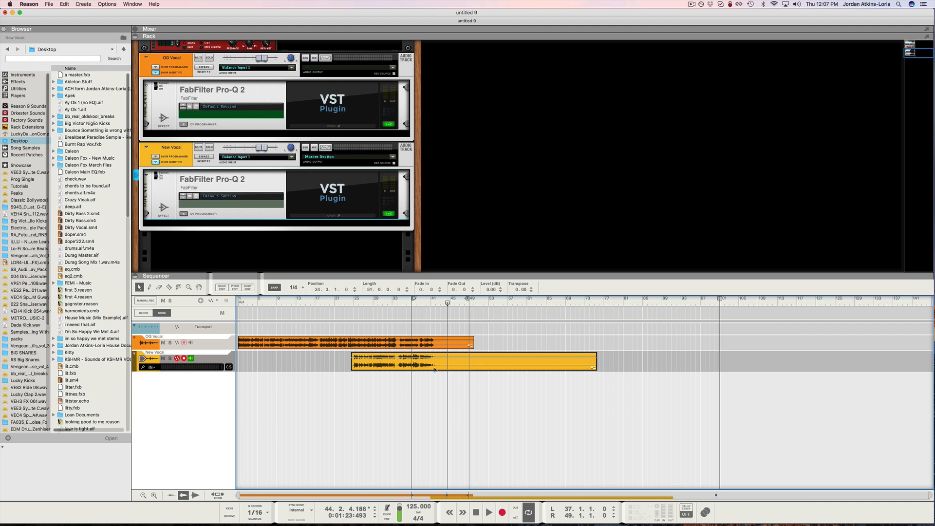
super+click(353, 302)
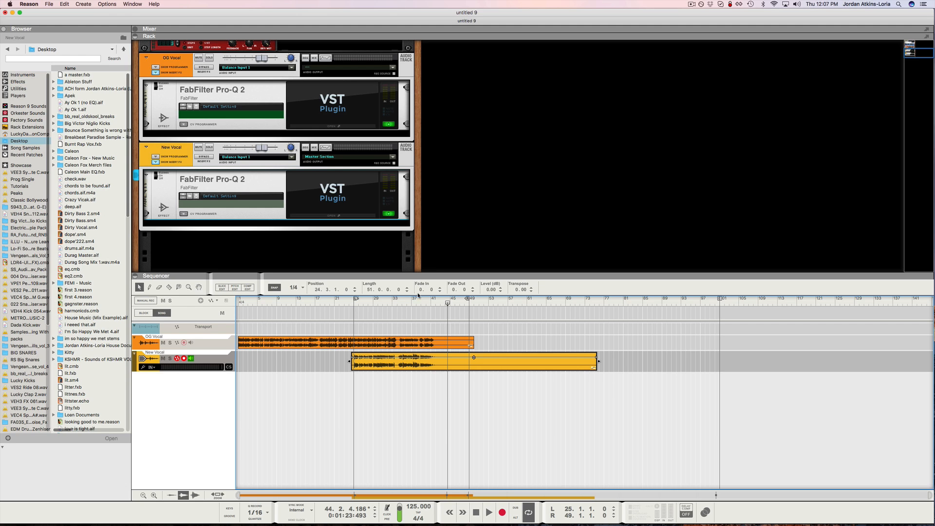
alt+click(431, 302)
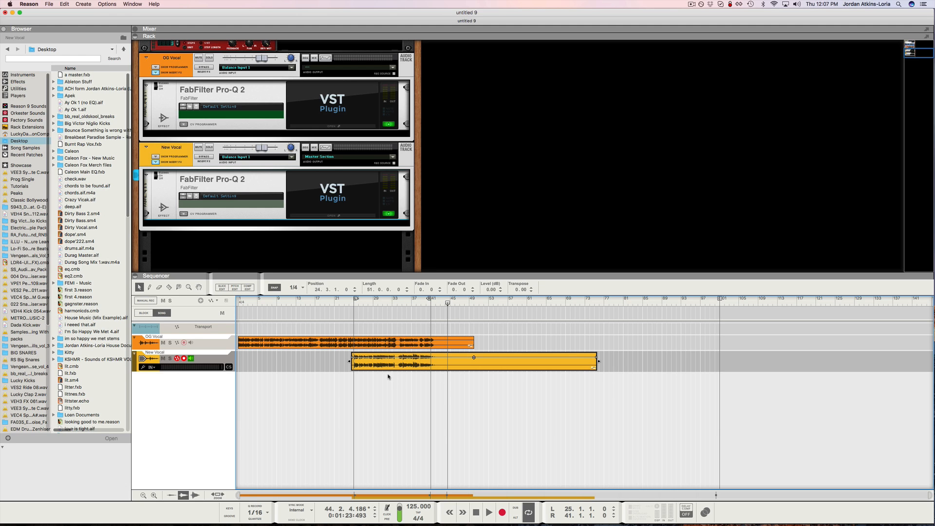
click(354, 302)
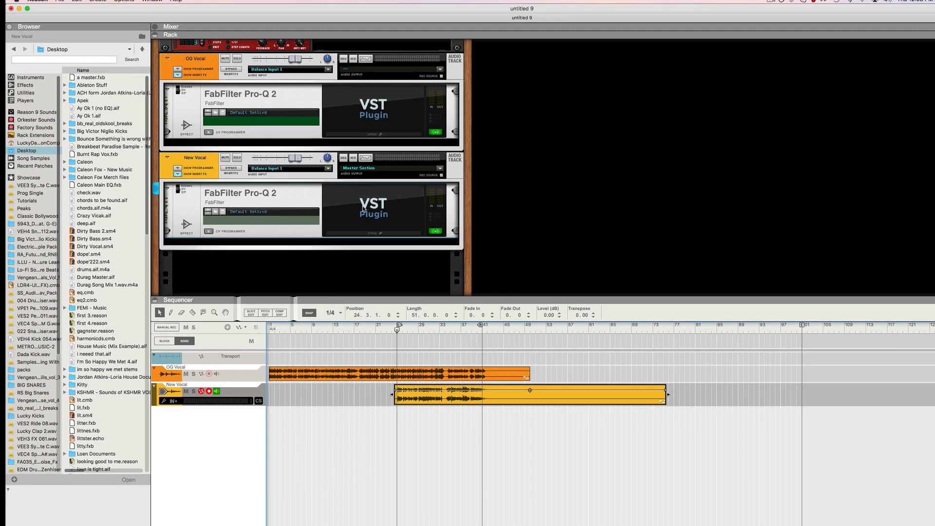
Open the New Vocal's Pro-Q 2 and start EQ Match to analyze its input against the side chain
double_click(322, 194)
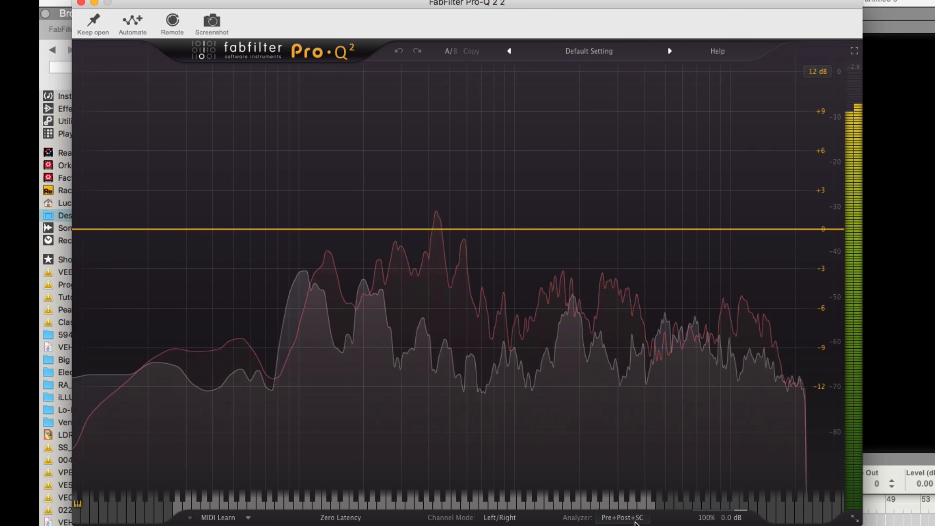
click(626, 519)
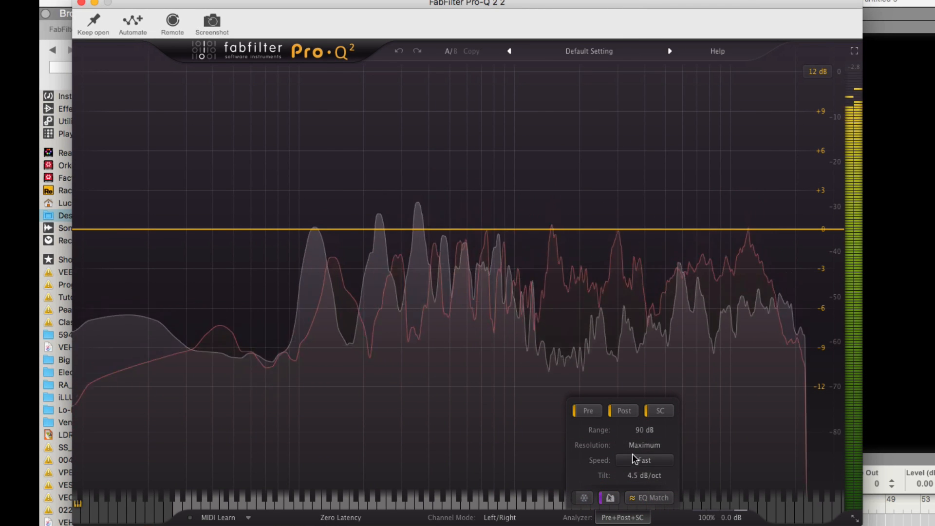
click(650, 498)
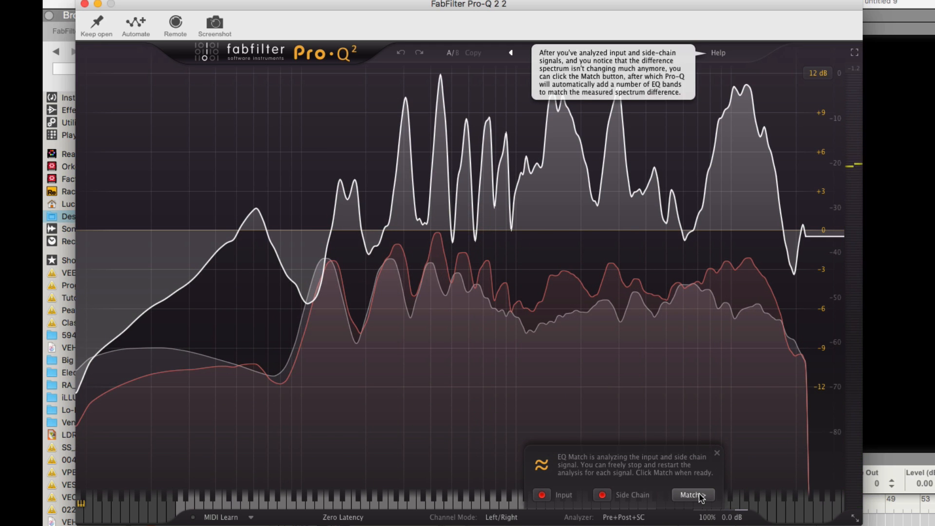
Match the EQ to the measured spectrum difference using 18 bands and finish the EQ Match
click(692, 495)
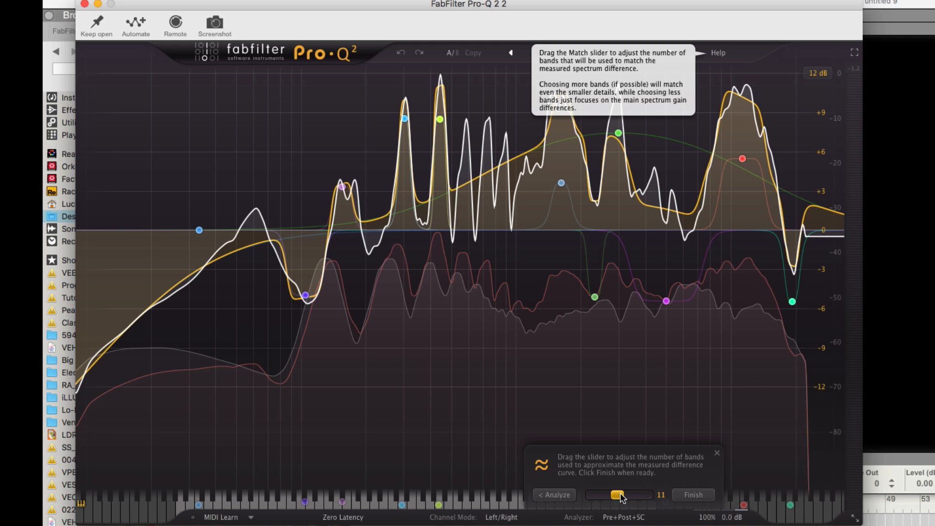
mouse_move(621, 495)
mouse_down()
mouse_move(602, 502)
mouse_move(653, 498)
mouse_move(636, 501)
mouse_up()
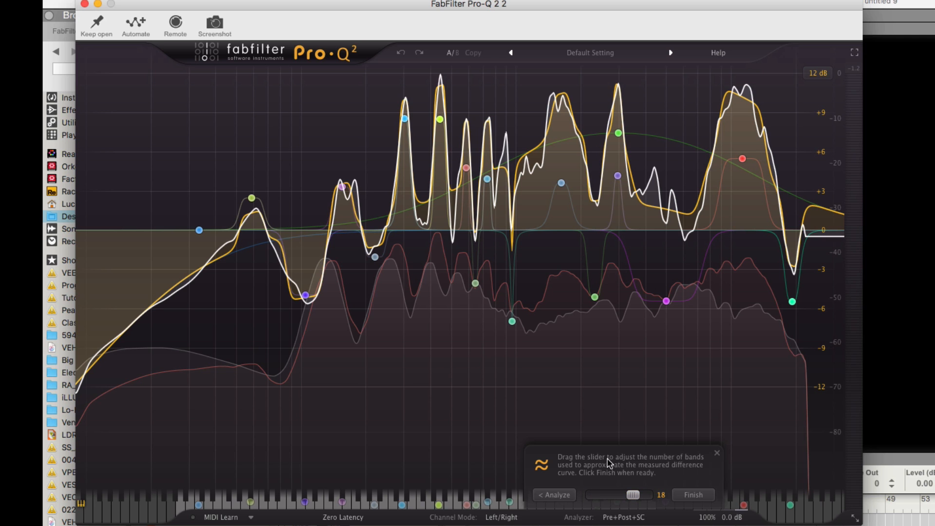
click(693, 495)
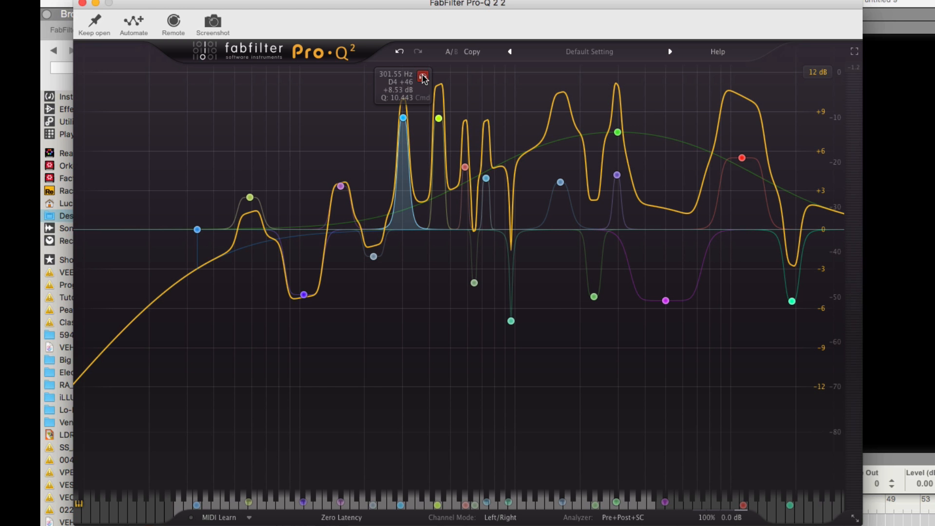
Audition the 301.55 Hz EQ band in solo and lower its gain to about -5 dB
click(423, 77)
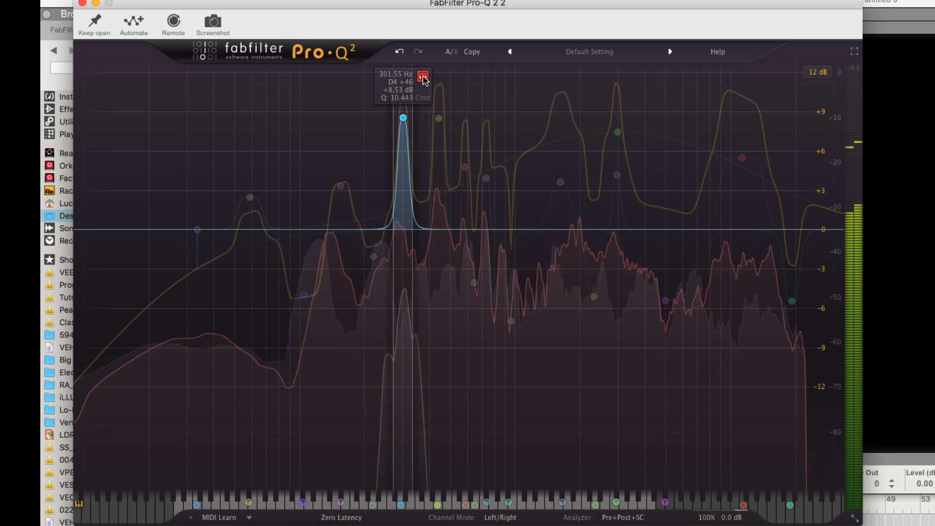
click(423, 77)
click(402, 118)
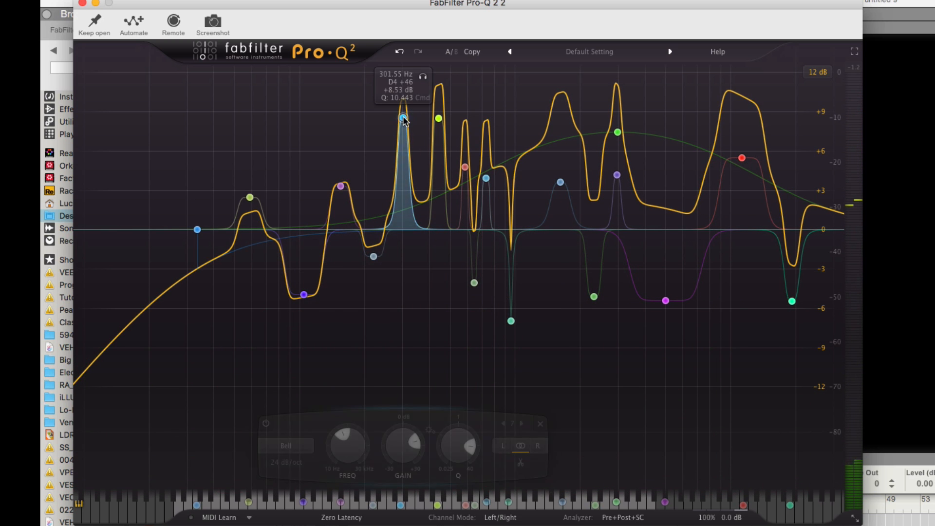
drag(402, 441, 395, 523)
click(458, 78)
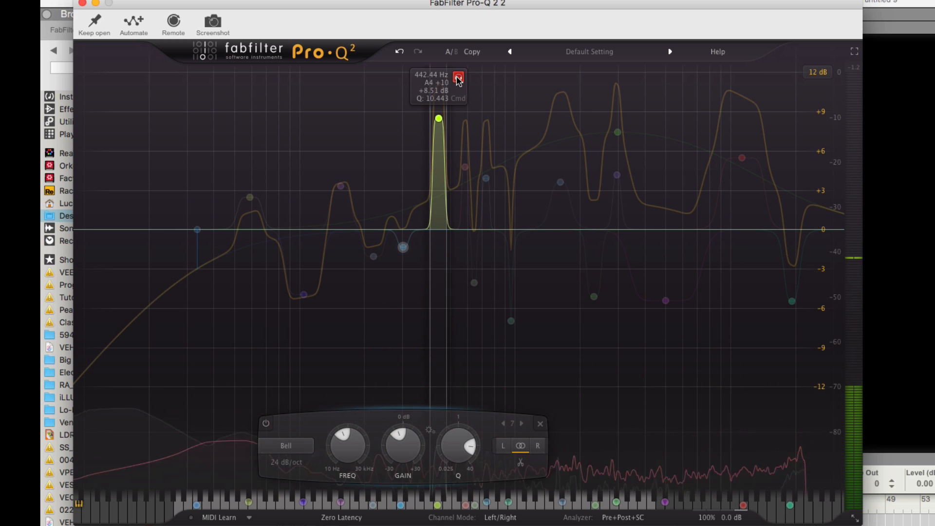
drag(402, 445, 402, 480)
Undo the gain reduction on the 301.55 Hz band and redo it
drag(402, 337, 403, 118)
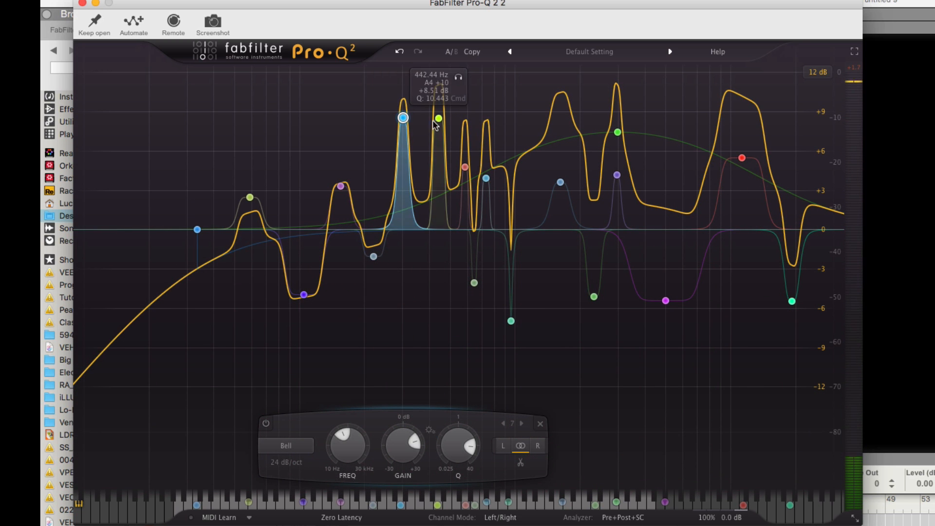
click(126, 0)
mouse_move(156, 0)
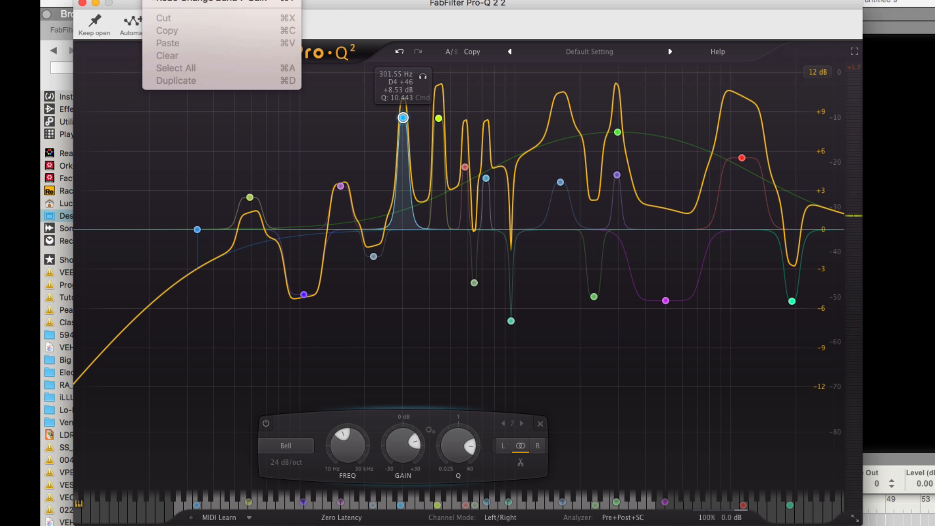
click(222, 1)
Lower the 442.44 Hz band's gain to about -0.54 dB and start playback
click(438, 119)
drag(439, 446, 424, 503)
key(space)
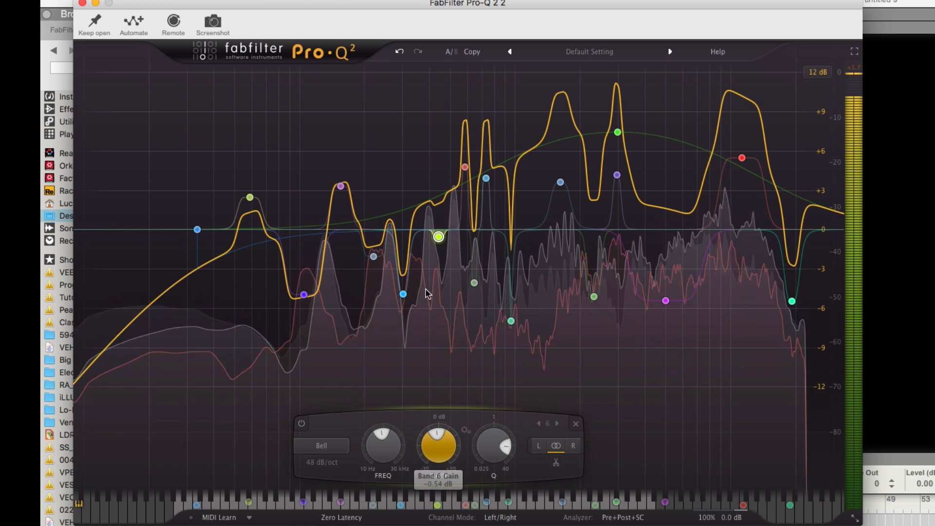
Set the 447.99 Hz band's gain to -2.26 dB, lower the 581.53 Hz band to about 0 dB and its neighbouring peak to about -5.5 dB
drag(404, 294, 440, 259)
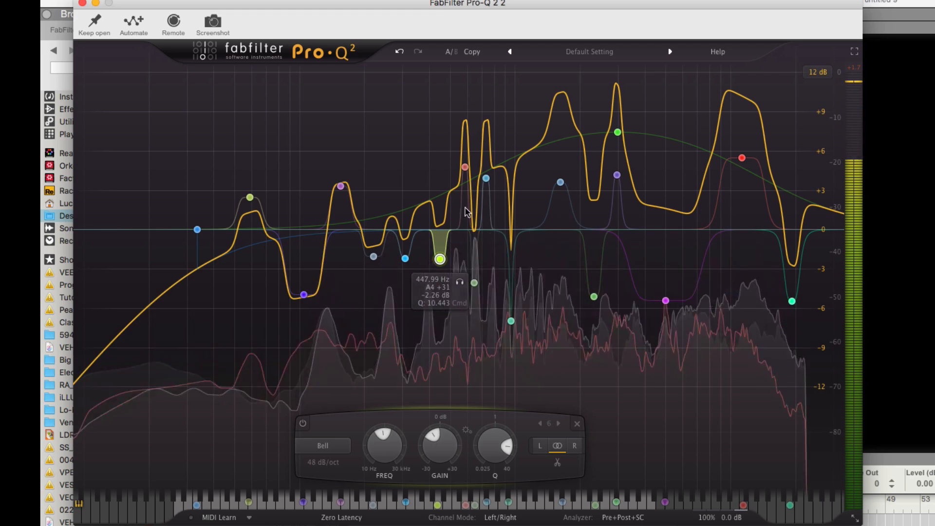
drag(465, 167, 464, 228)
drag(486, 177, 478, 301)
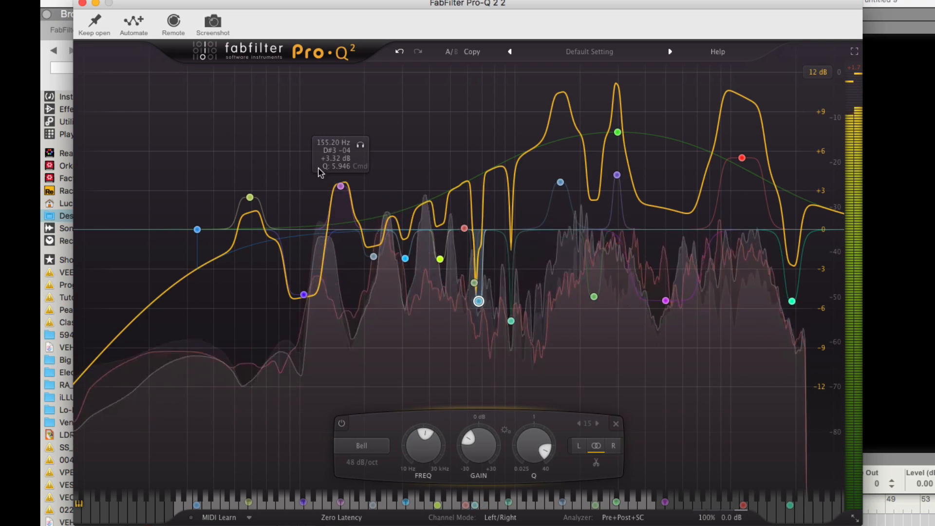
Lower the 155.20 Hz band's gain to +1.76 dB and stop playback
drag(340, 185, 340, 206)
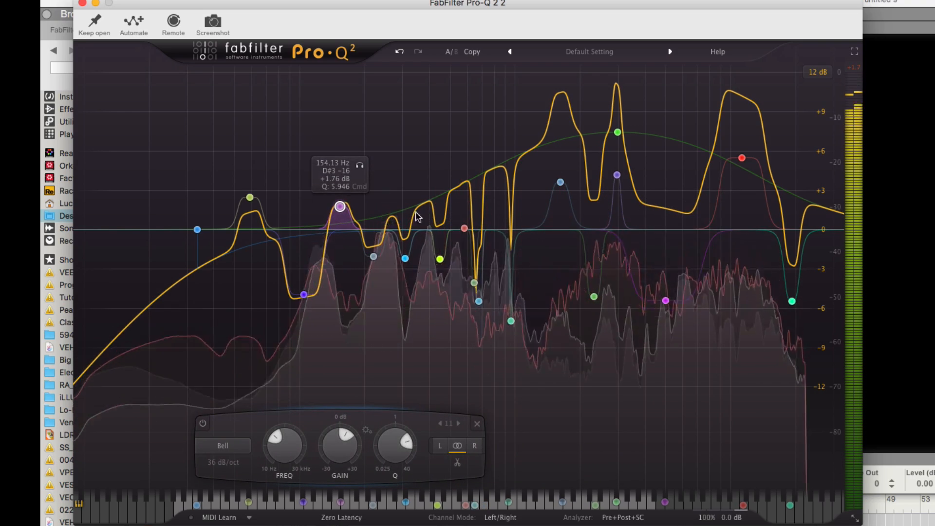
click(476, 513)
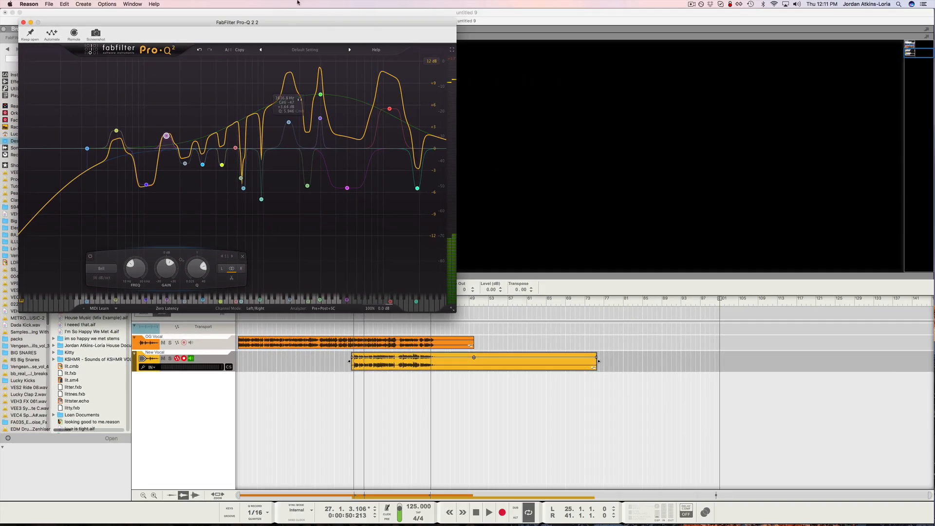
Move the OG Vocal clip onto a new audio track below it and shift the New Vocal clip to start at bar 41
drag(284, 26, 637, 26)
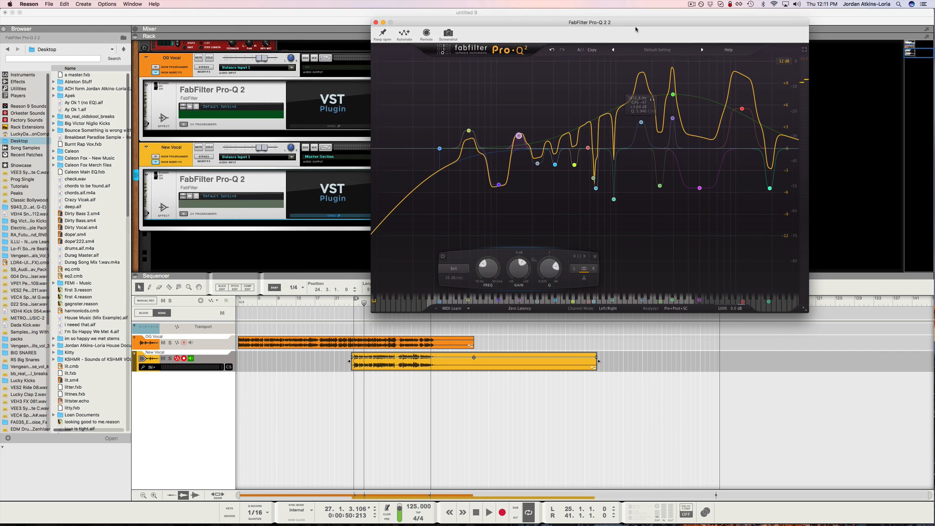
click(207, 344)
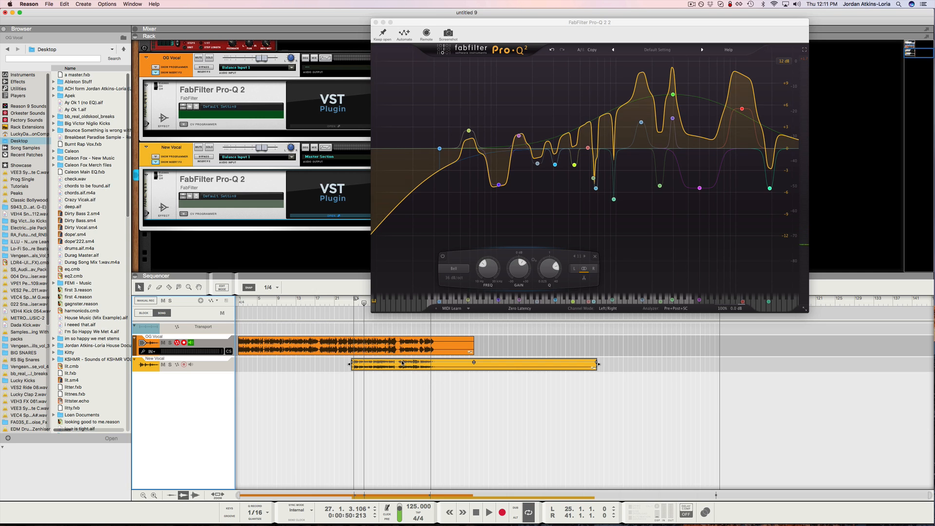
key(super+t)
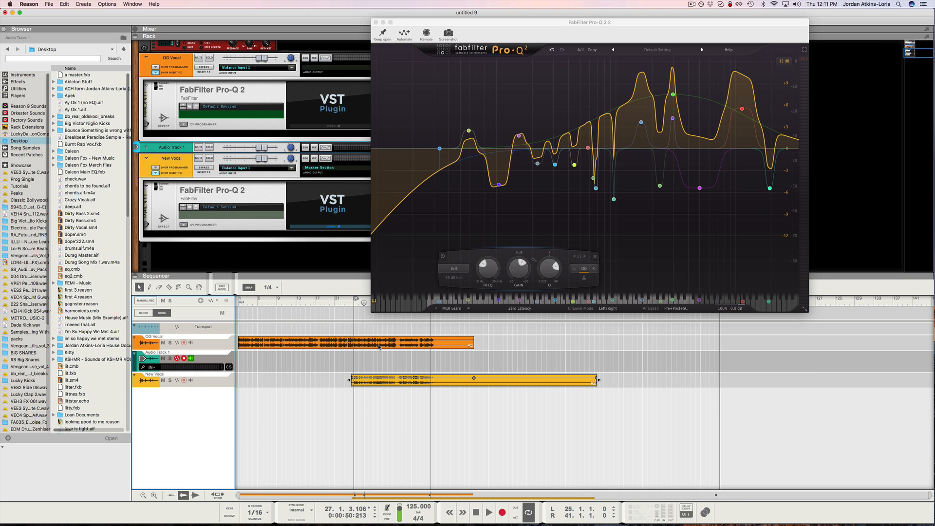
drag(379, 344, 474, 378)
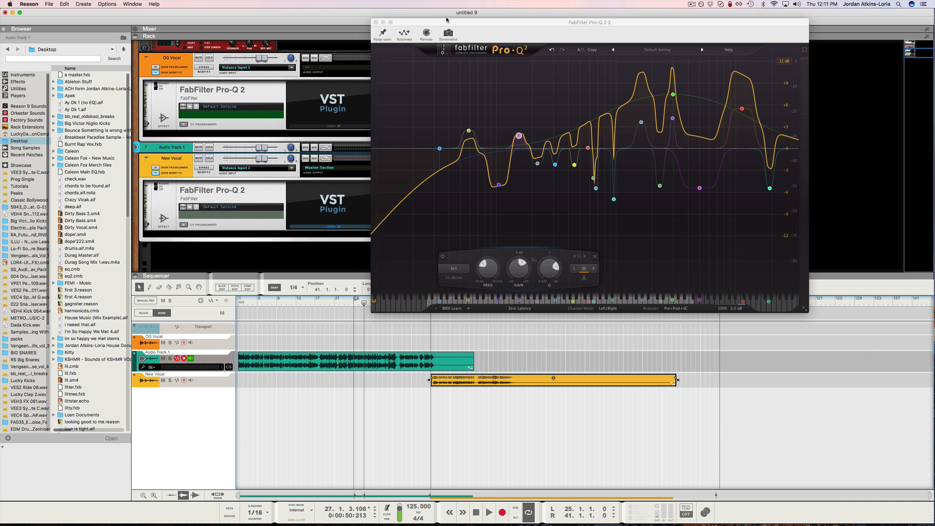
Extend the loop end to bar 61.4 and play from bar 37.2 across both vocals to compare their tone
drag(446, 21, 642, 11)
click(417, 302)
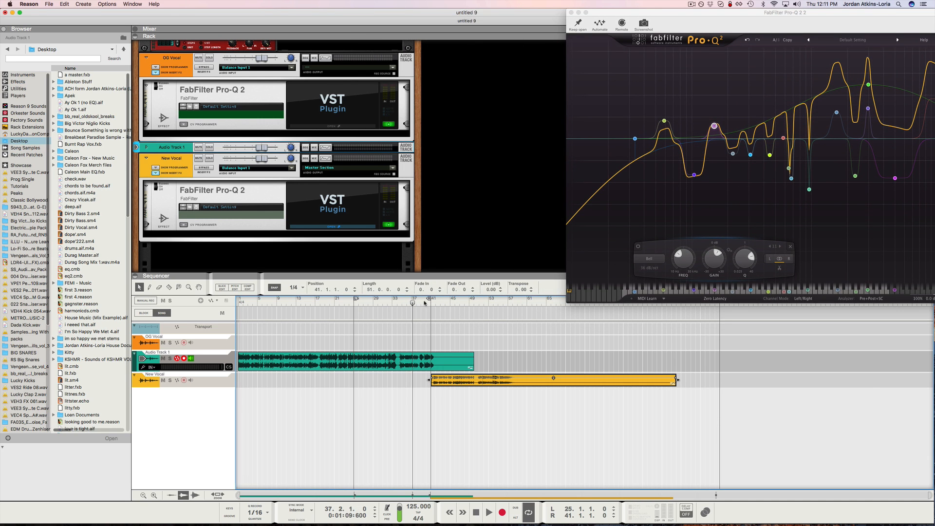
key(space)
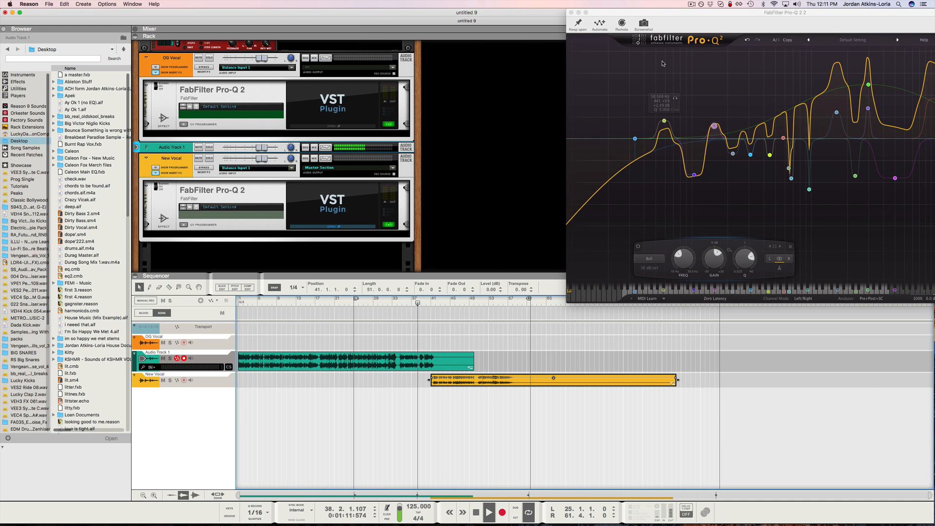
drag(679, 14, 635, 17)
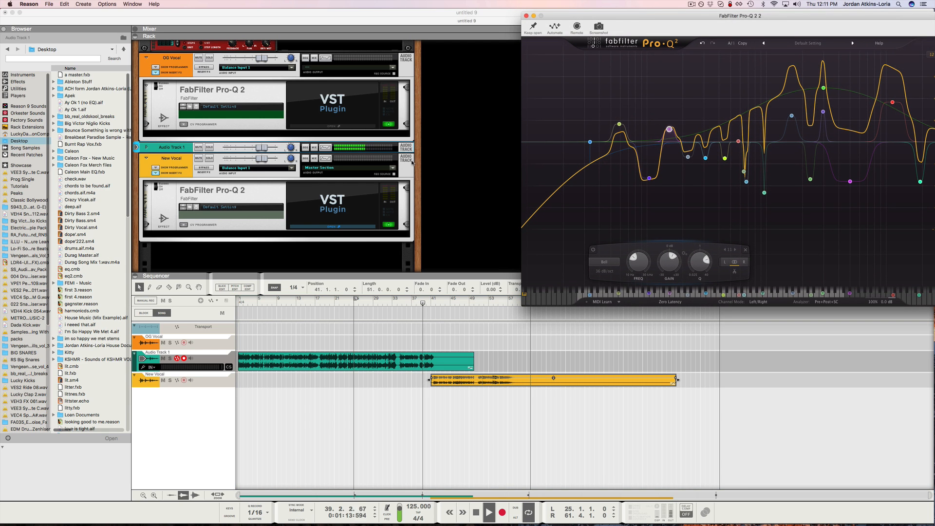
drag(682, 16, 583, 12)
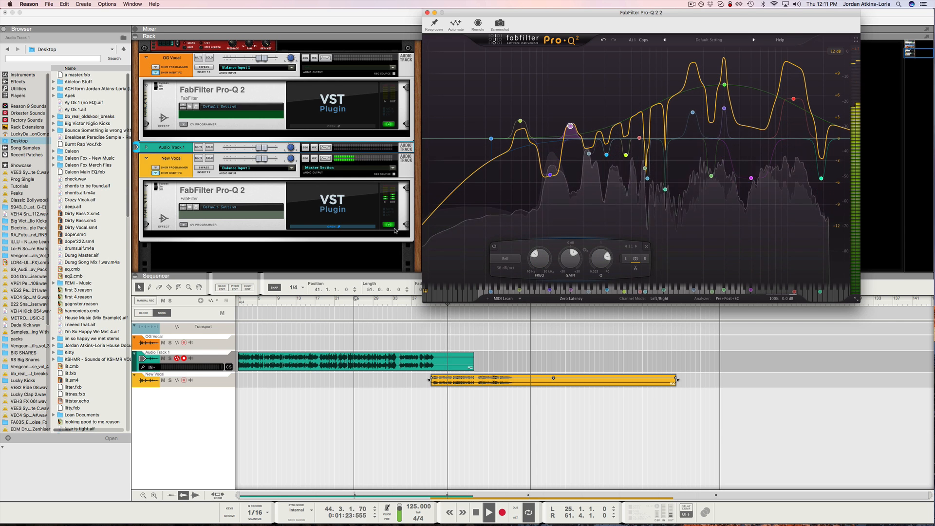
key(space)
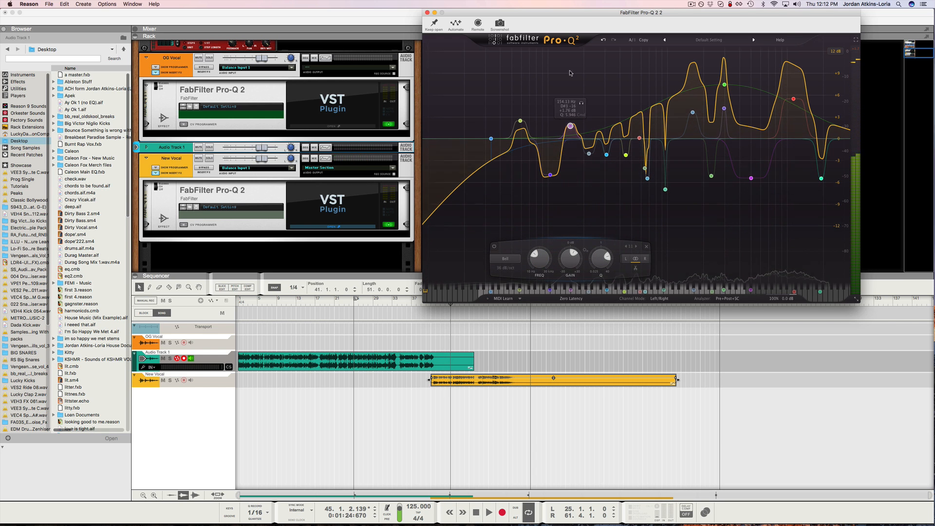
Dismiss the Java update prompt without installing the update
mouse_move(483, 12)
mouse_down()
mouse_move(560, 5)
mouse_move(490, 3)
mouse_up()
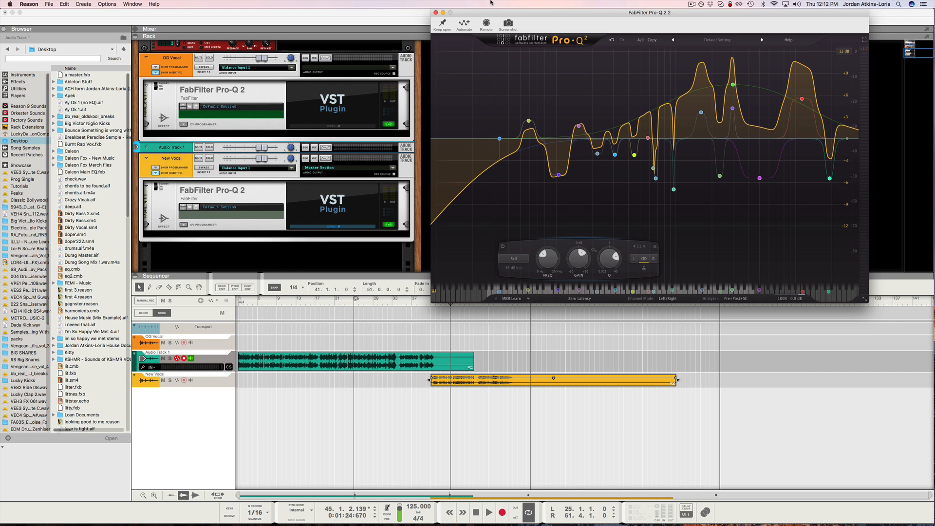
key(super+shift+2)
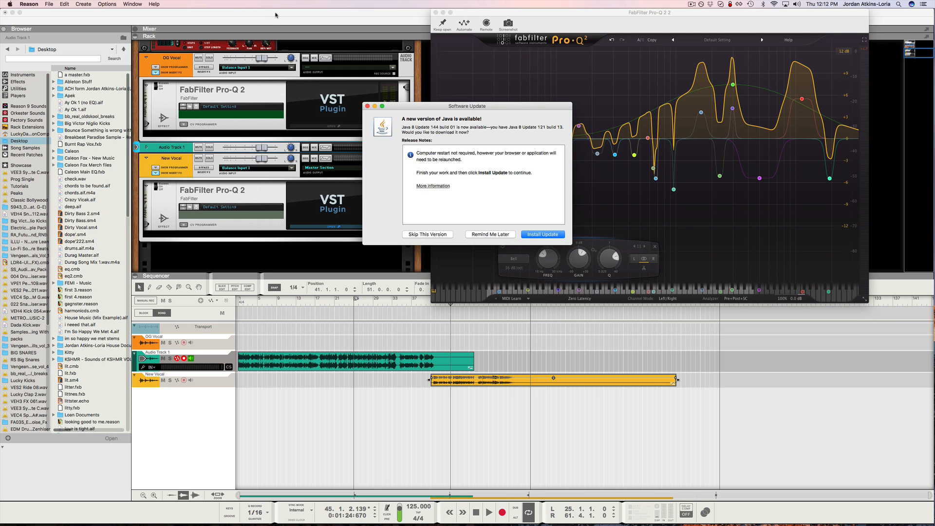
click(367, 106)
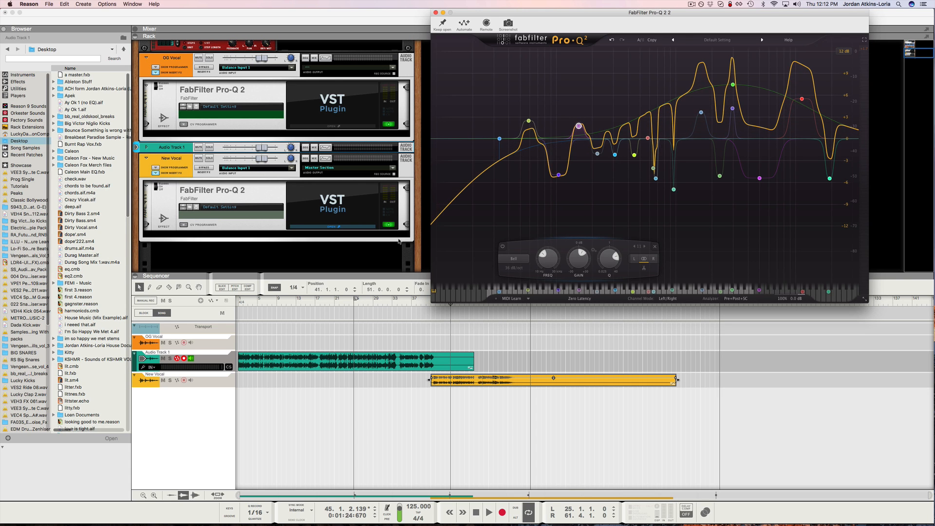
Play the transition between the vocals while toggling the New Vocal's Pro-Q 2 off and on to compare the sound, leaving it enabled
click(423, 300)
key(space)
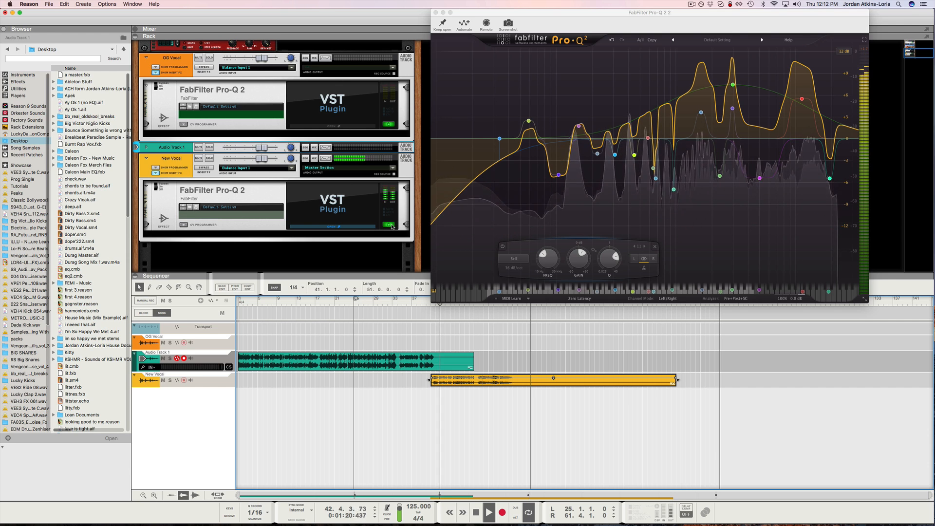
click(392, 226)
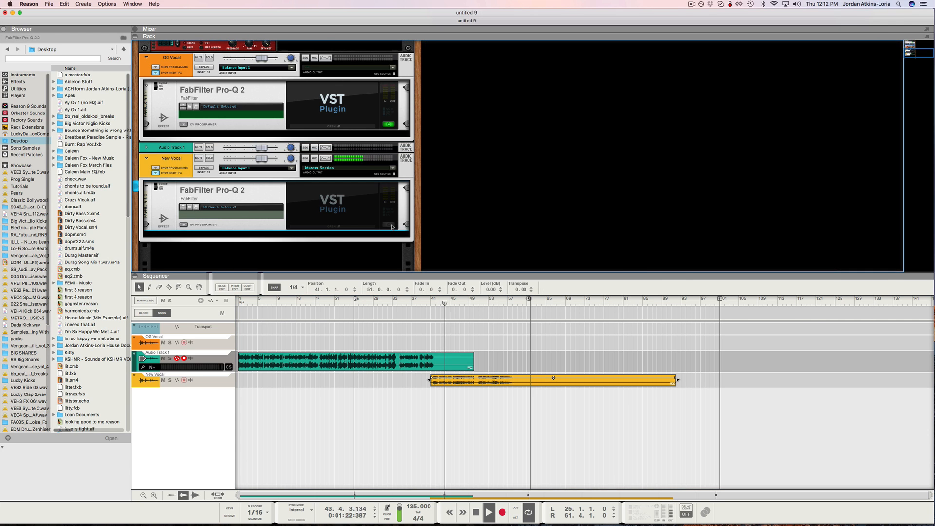
click(392, 226)
click(392, 226)
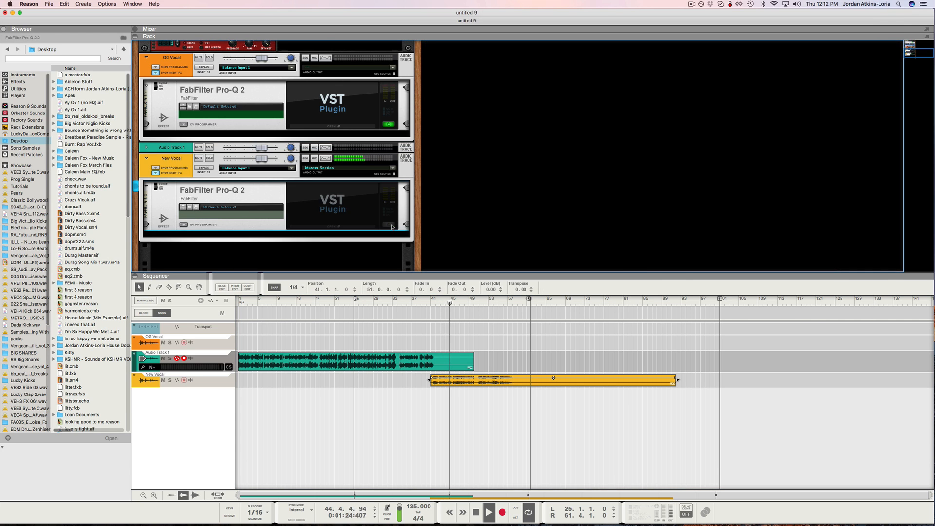
click(392, 227)
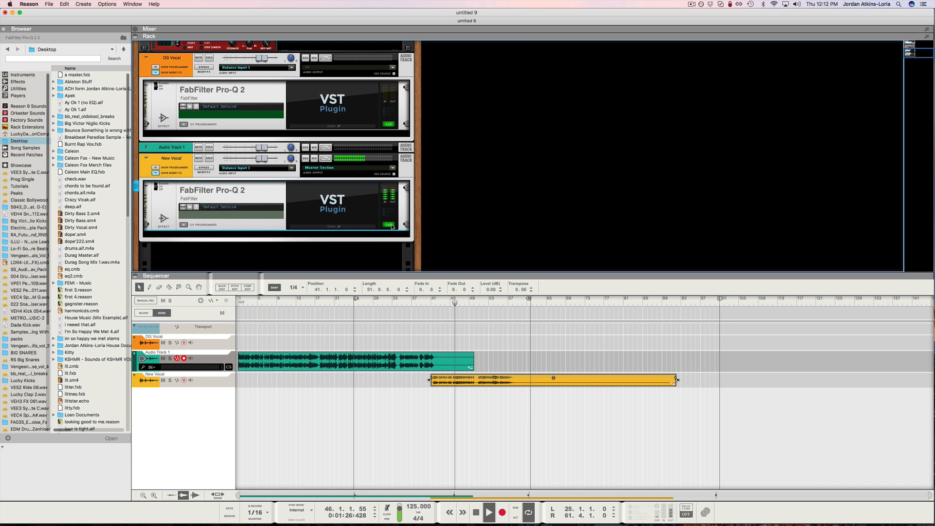
click(393, 227)
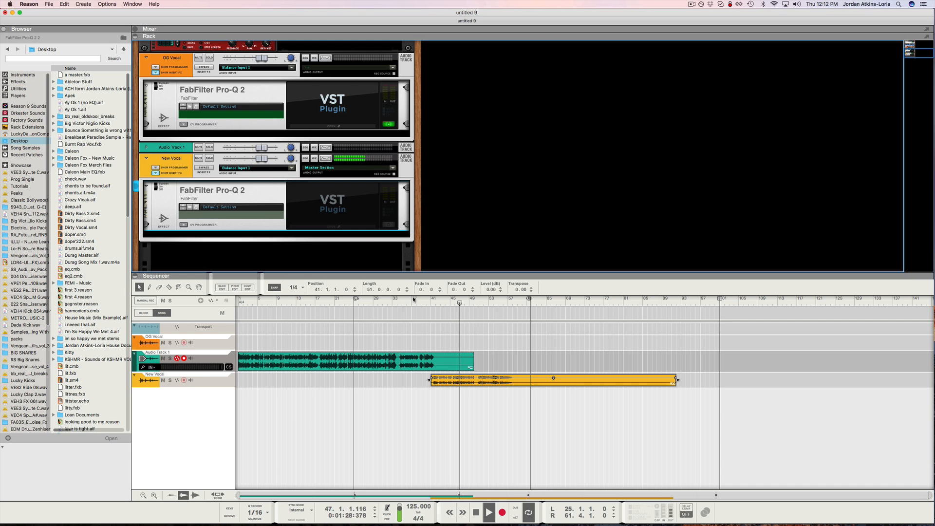
key(space)
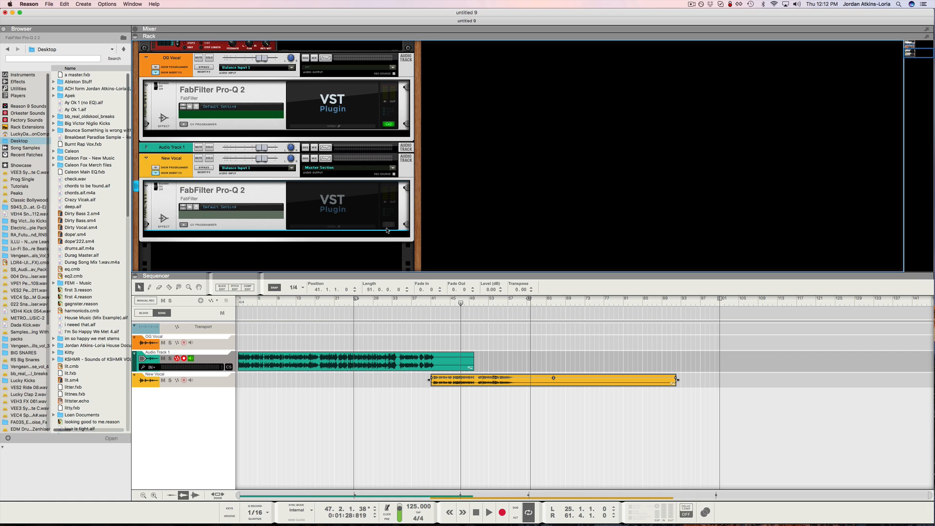
click(388, 227)
Open the New Vocal's Pro-Q 2 and reduce its overall gain scale to 78% while auditioning the vocal
click(360, 226)
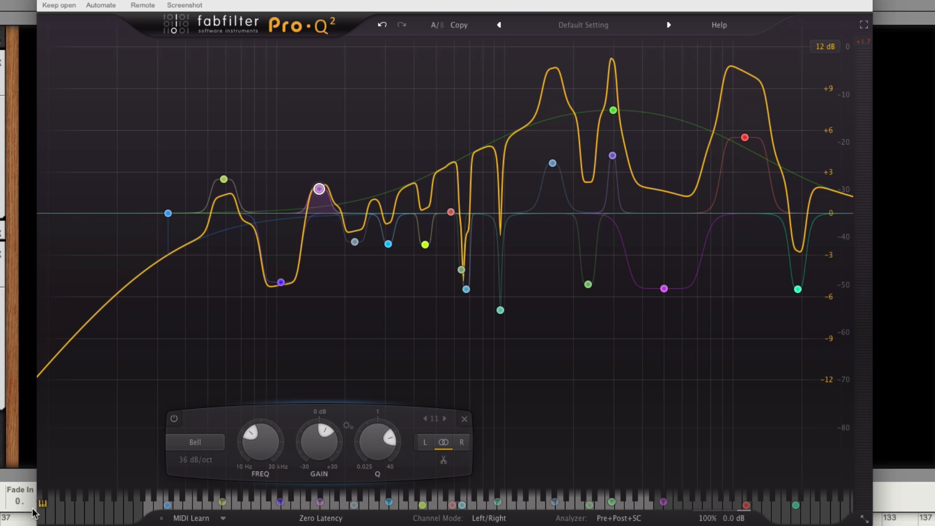
mouse_move(709, 521)
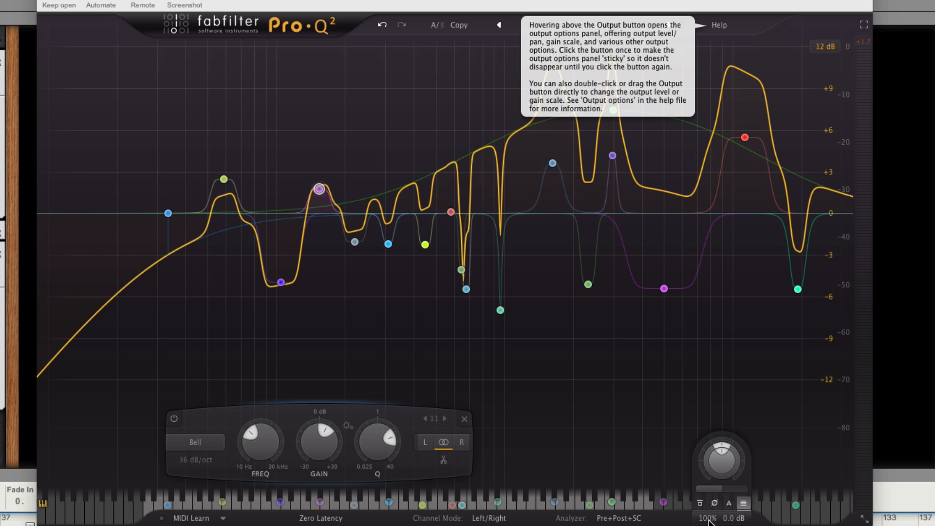
key(space)
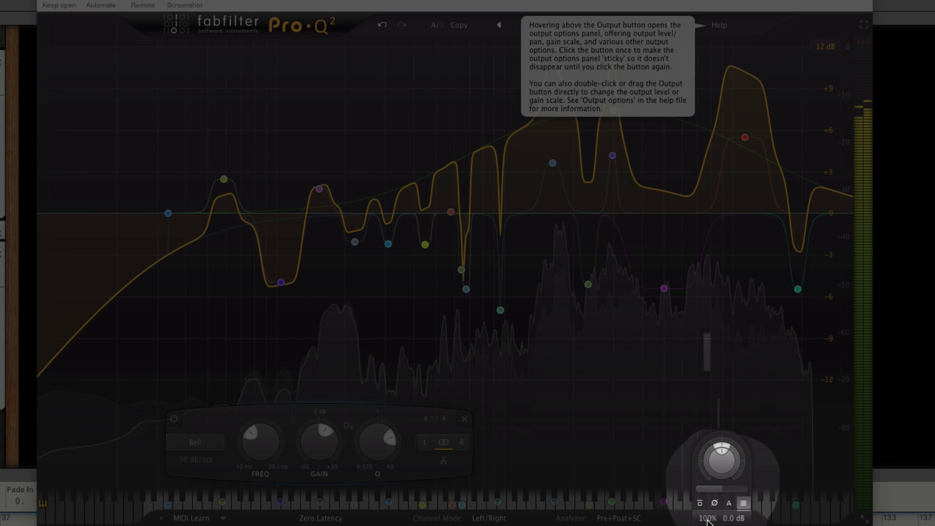
click(707, 521)
drag(707, 521, 707, 521)
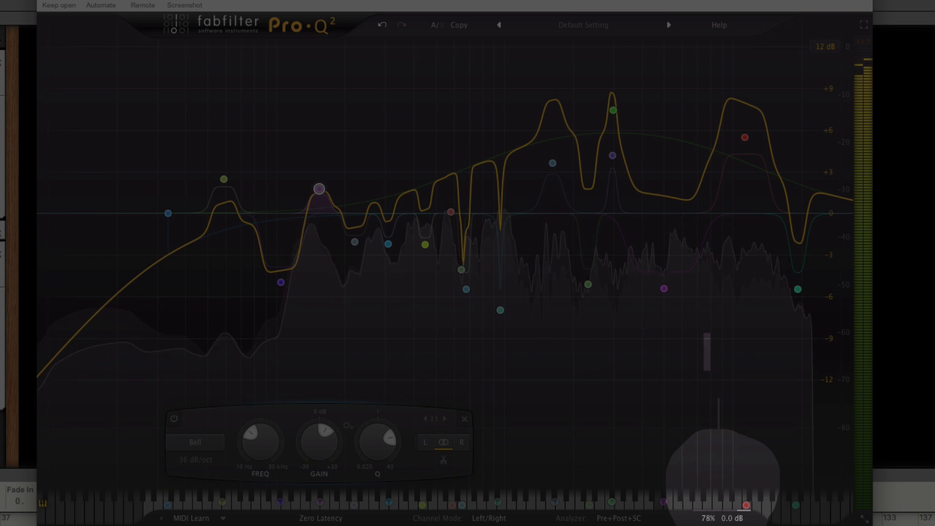
key(space)
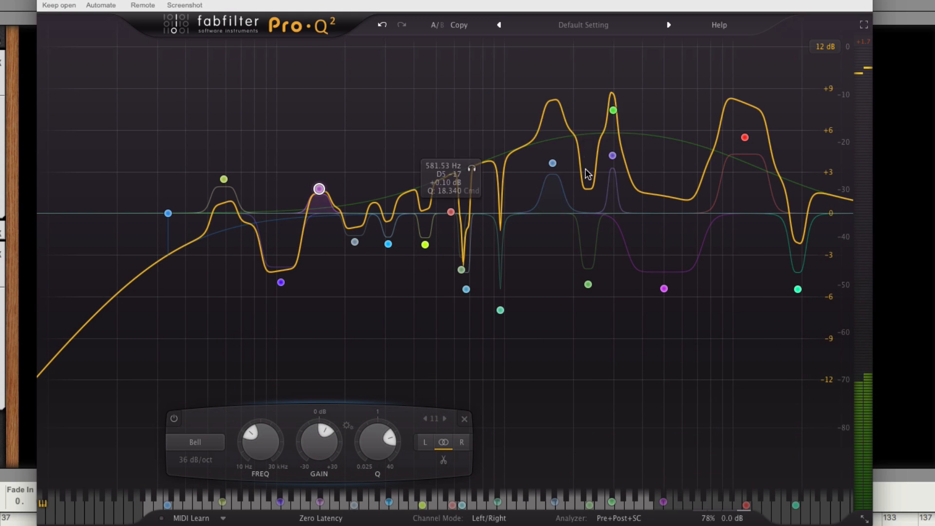
Close the Pro-Q 2 window, minimise the current song and switch to the untitled 10 song
mouse_move(709, 522)
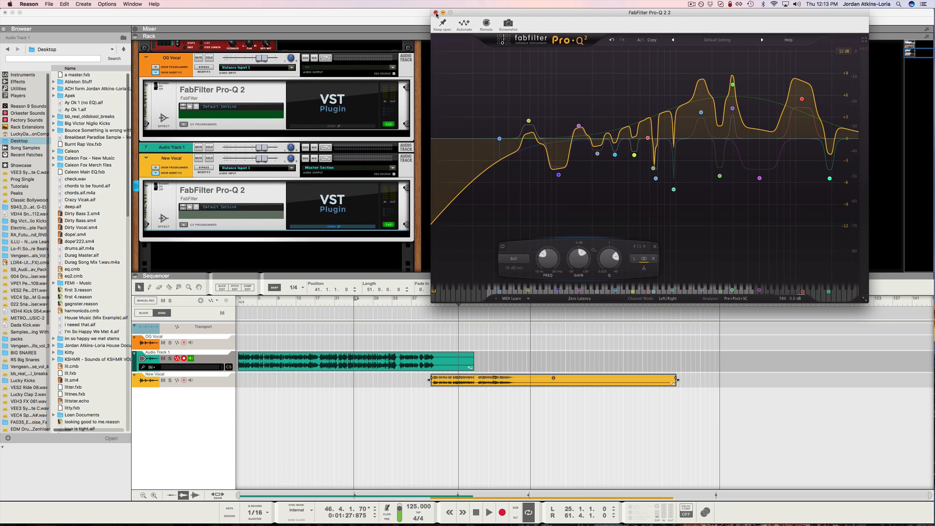
click(437, 13)
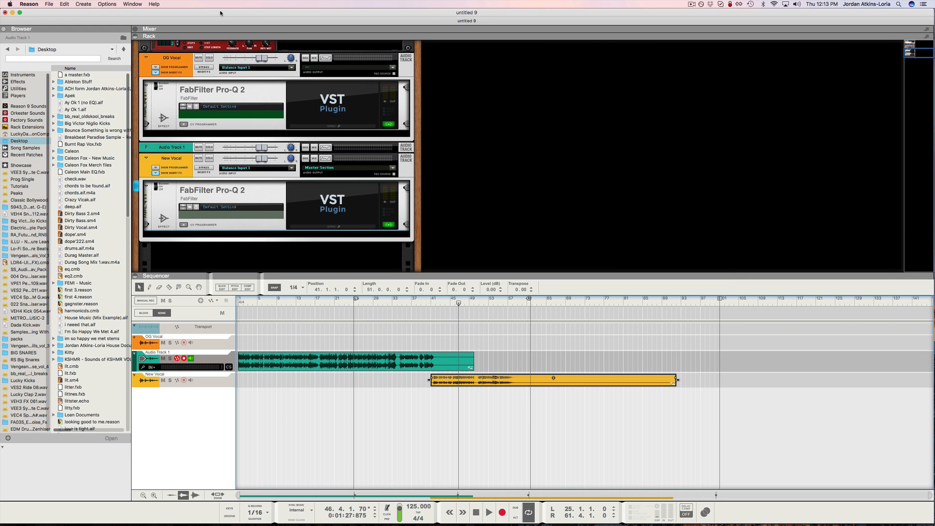
click(12, 12)
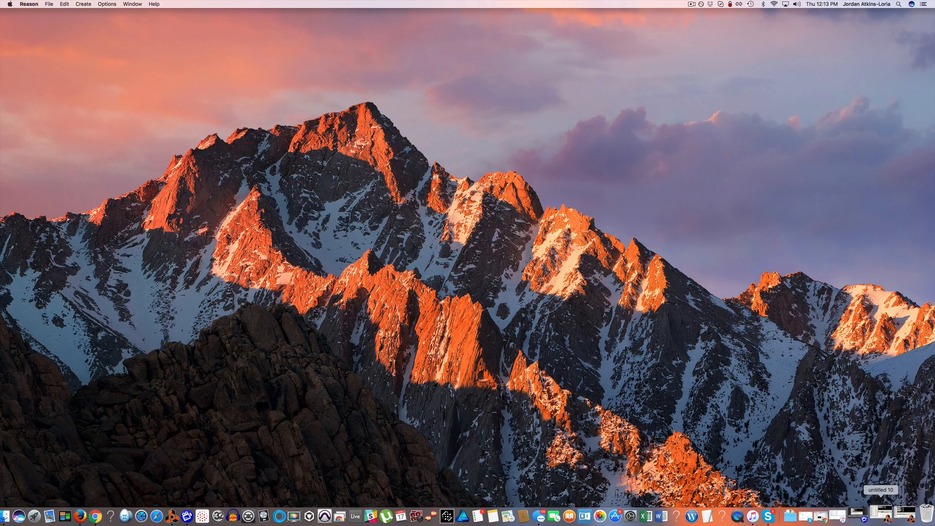
click(883, 512)
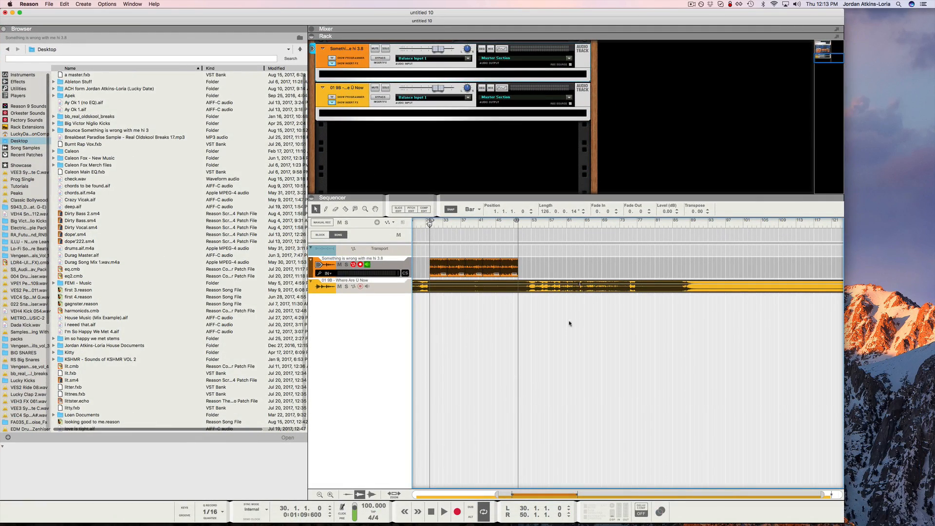
Move the clips on the "Something is wrong with me" track to start at bar 1
drag(542, 494, 456, 495)
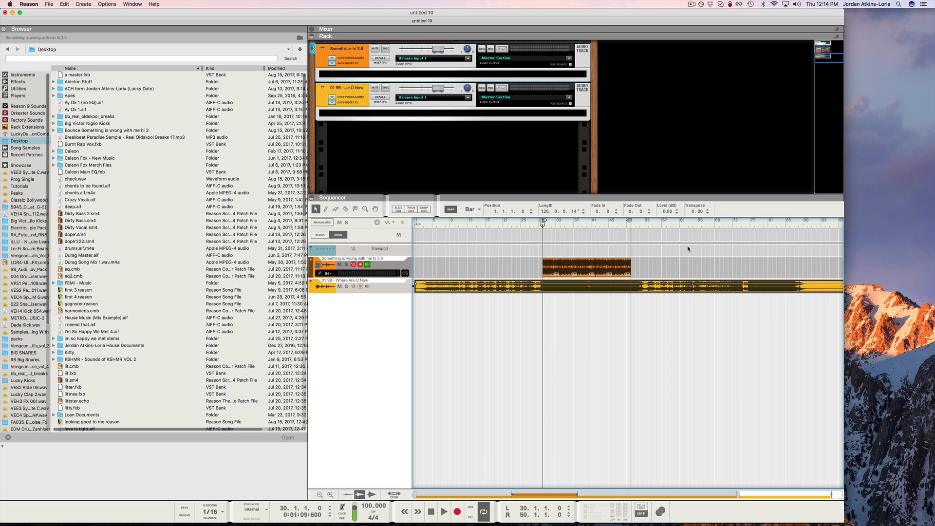
drag(676, 267, 442, 267)
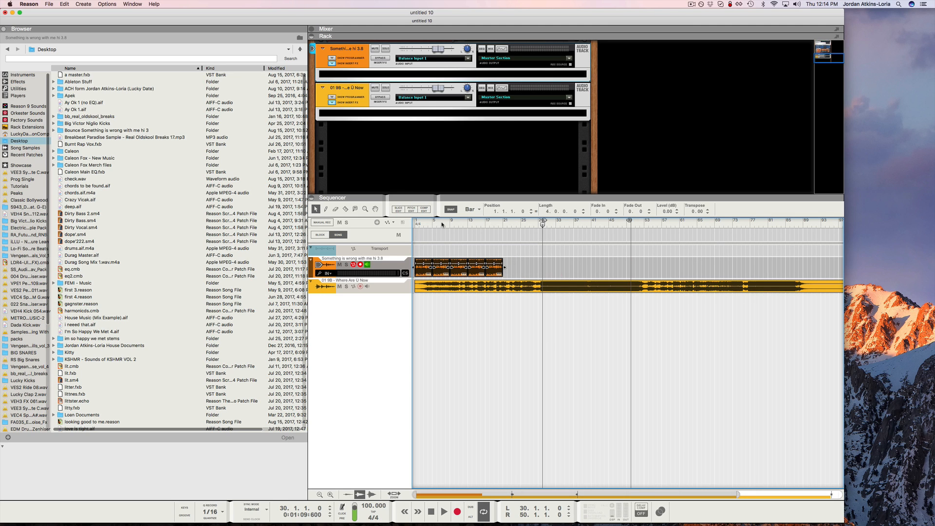
Set the loop range from bar 1 to bar 21 and solo the "Something is wrong with me" track
drag(442, 224, 394, 228)
drag(630, 221, 503, 221)
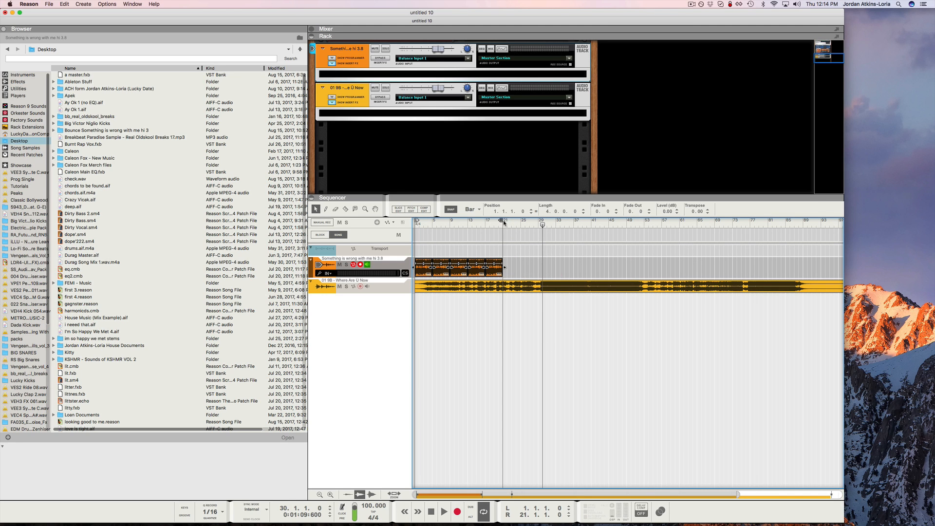
click(347, 265)
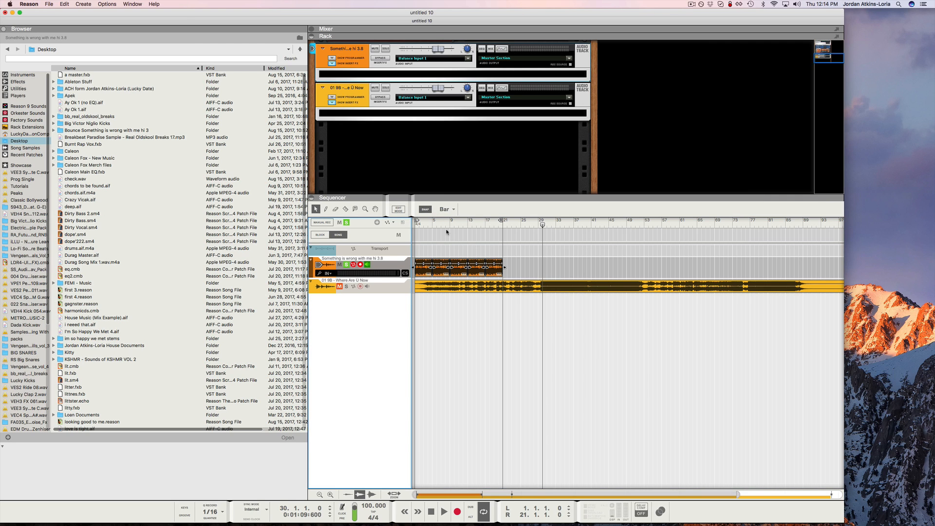
Audition the soloed "Something is wrong with me" track from bar 1
click(416, 224)
key(space)
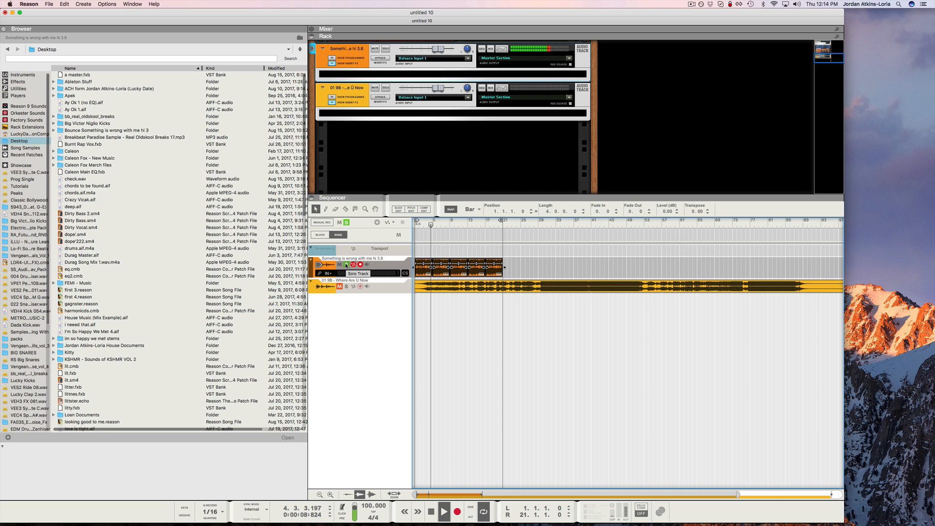
key(space)
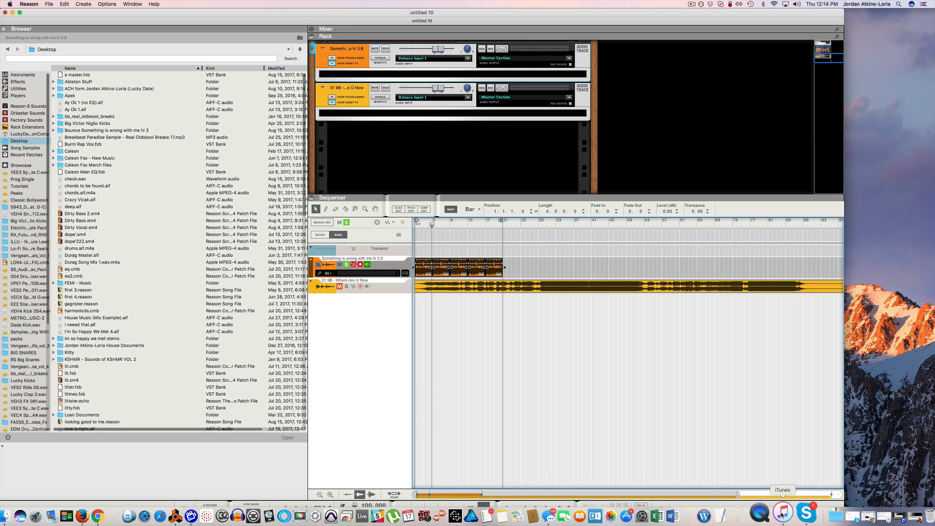
Switch to iTunes, search the library for "9b", select "9B - Where Are Ü Now" and minimise the window
click(782, 514)
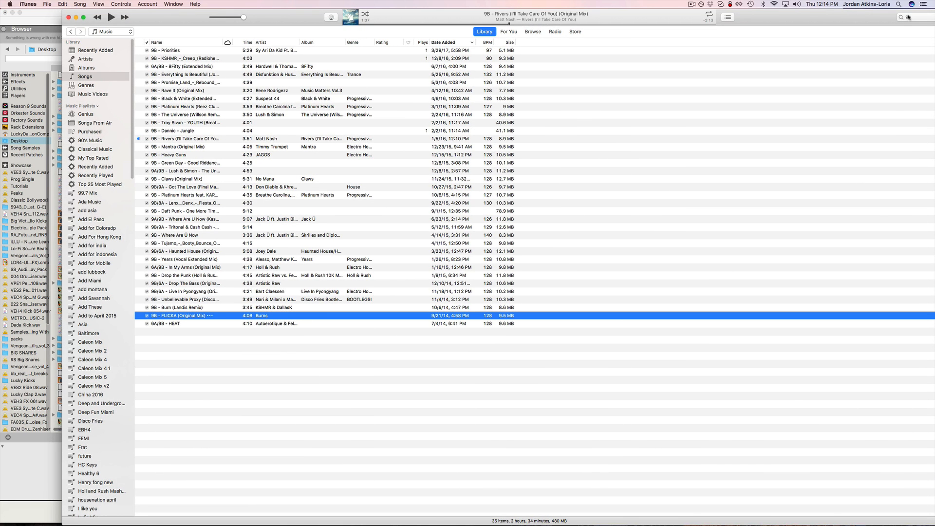
click(908, 17)
text(b)
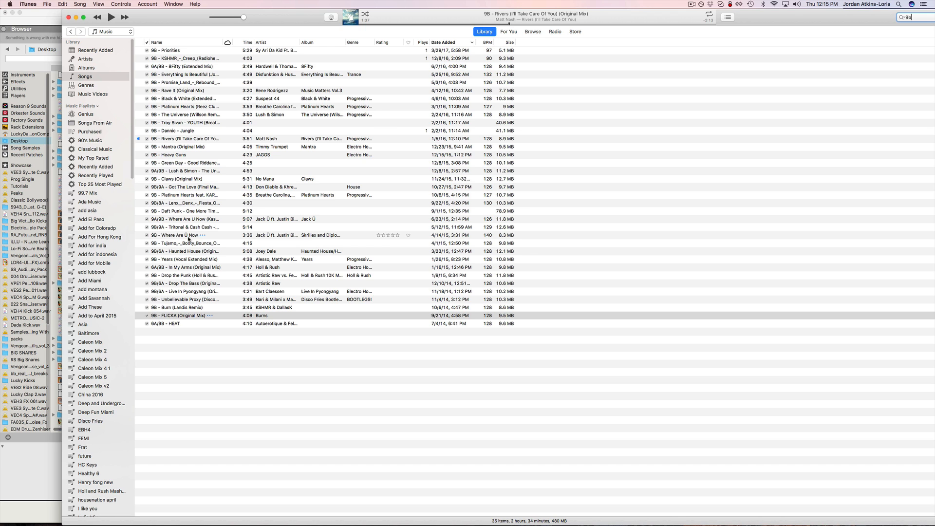
click(182, 236)
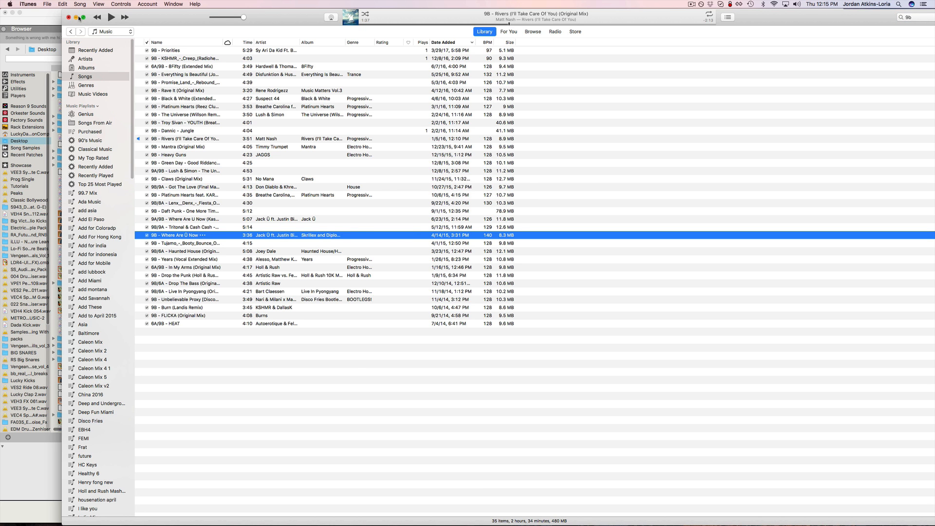
click(77, 18)
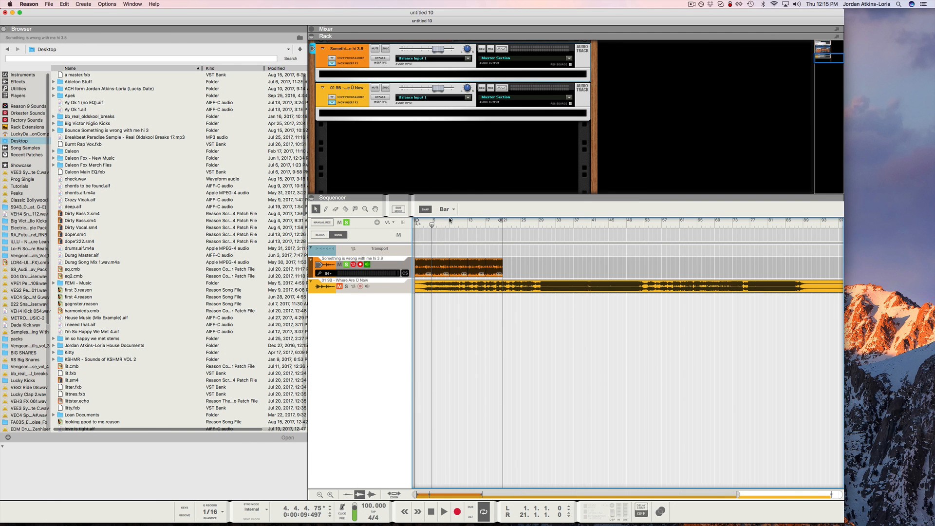
Solo the "Where Are Ü Now" track instead and audition it from bar 30
click(346, 264)
click(347, 286)
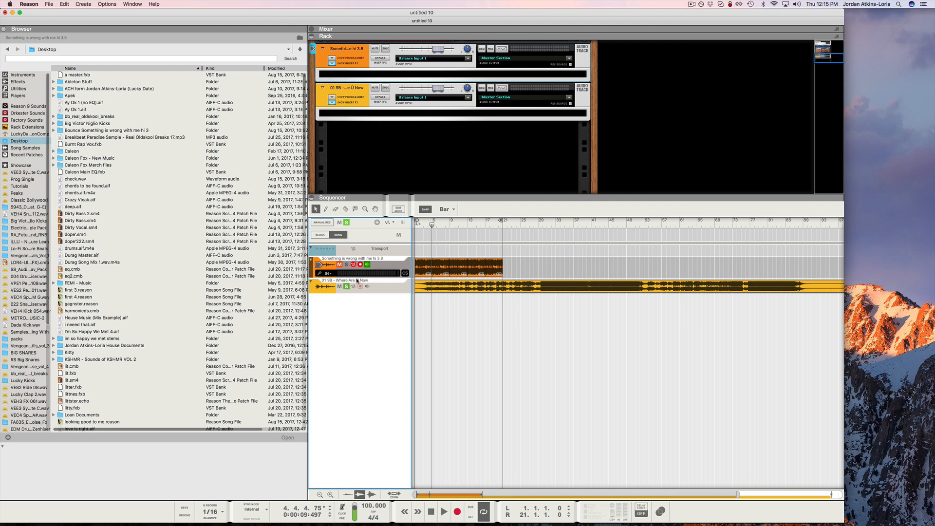
click(542, 224)
key(space)
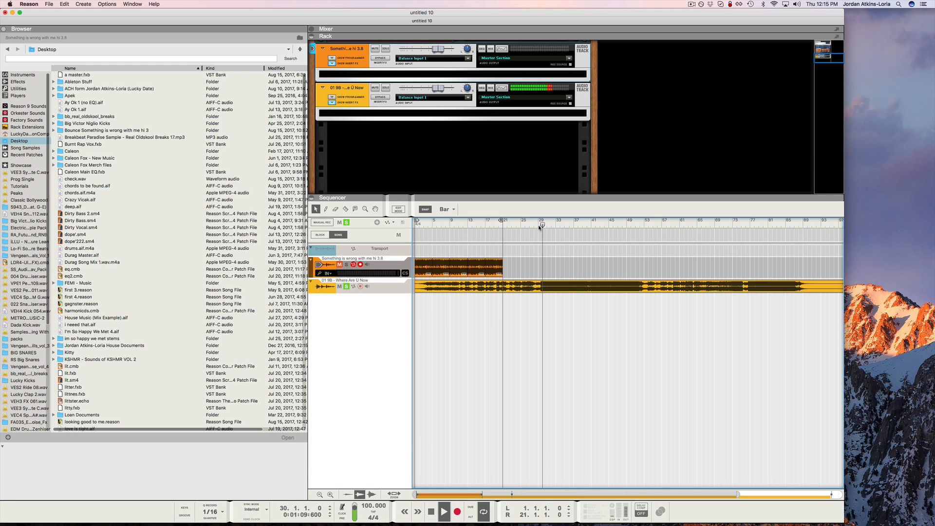
key(space)
Solo "Something is wrong with me" again, audition it from bar 1 and clear the solo
click(346, 286)
click(346, 264)
click(432, 225)
drag(398, 229, 382, 231)
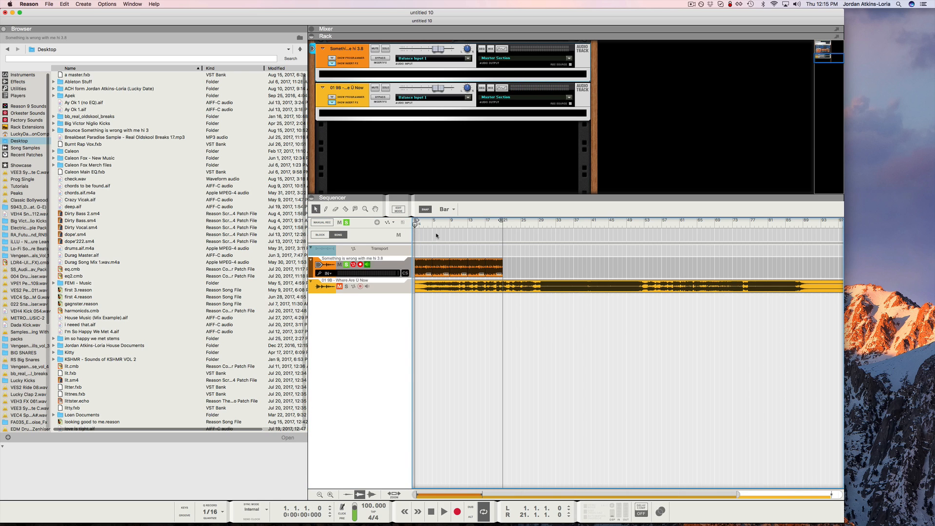
key(space)
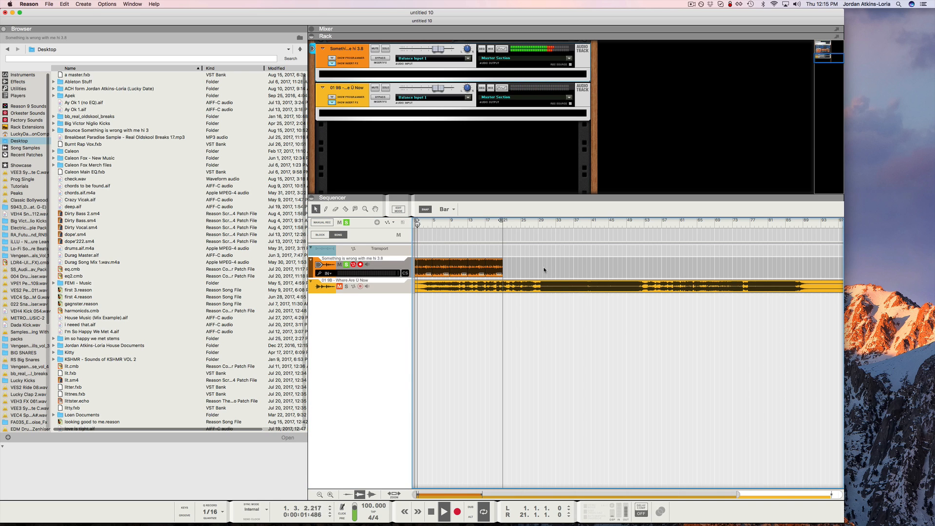
key(space)
click(346, 265)
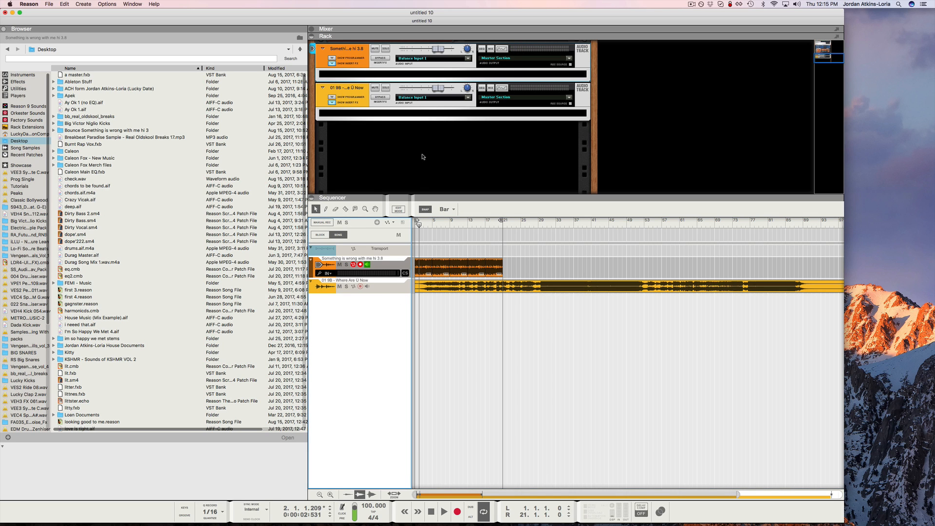
Move the "Something is wrong with me" clips to start at bar 30 and set the loop range from bar 30 to 50
click(437, 271)
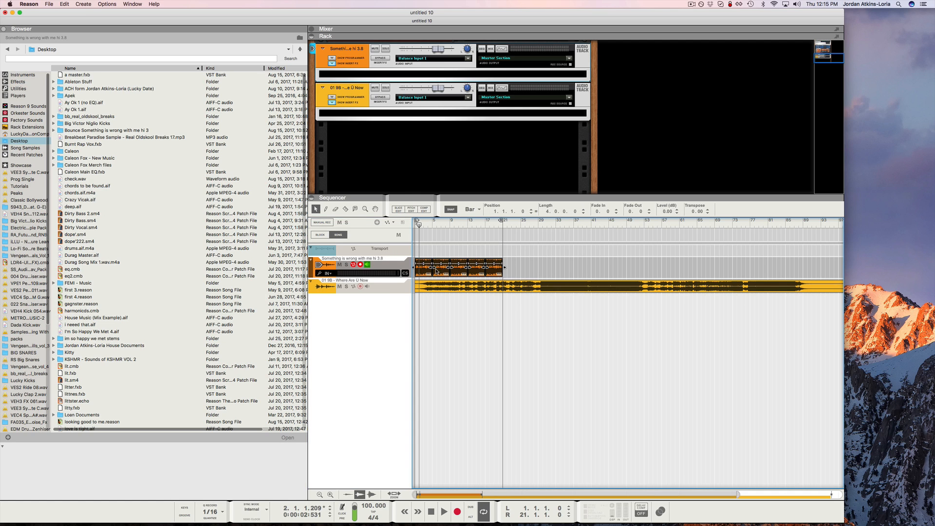
drag(421, 275, 549, 271)
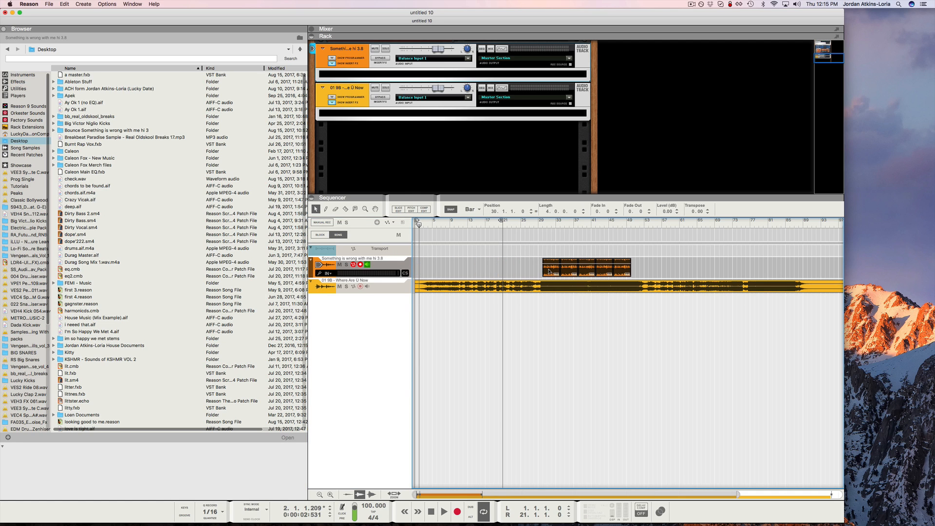
alt+click(547, 223)
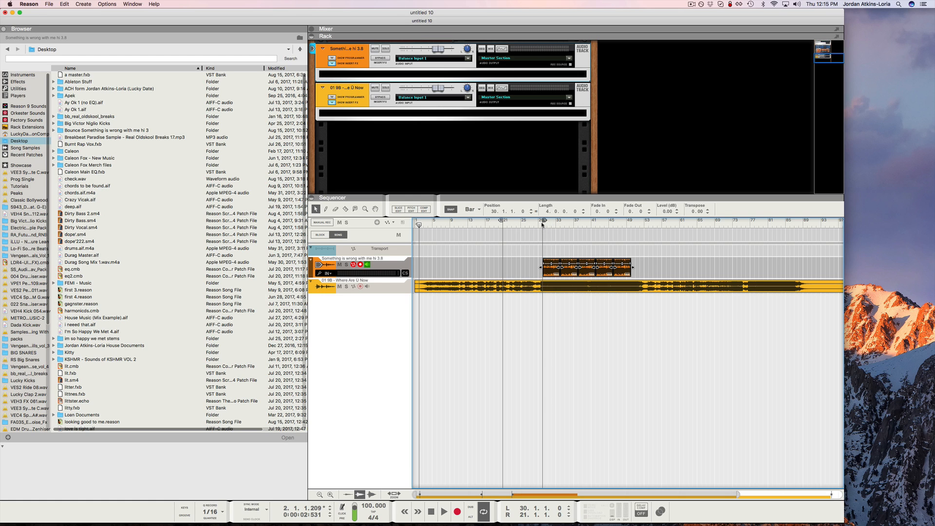
super+click(629, 223)
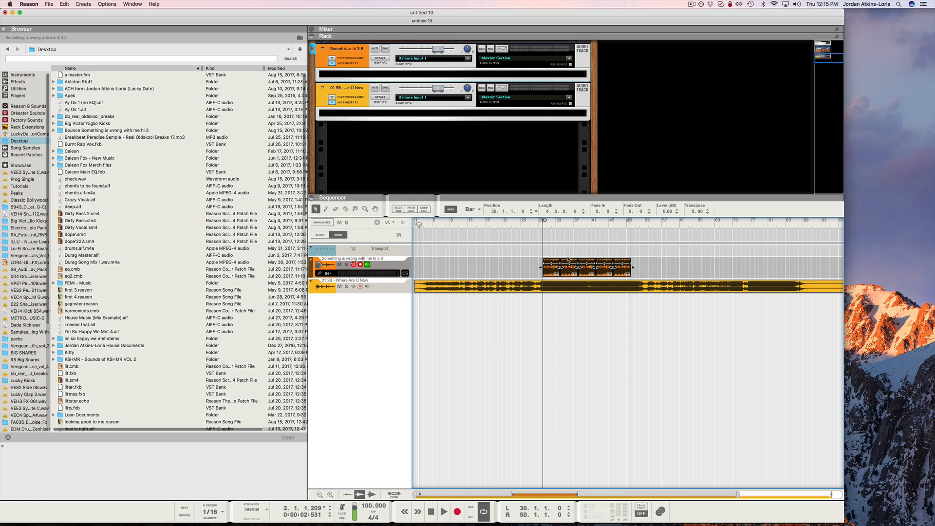
Add a FabFilter Pro-Q 2 effect to both the "Something is wrong with me" and "Where Are Ü Now" audio tracks
right_click(382, 73)
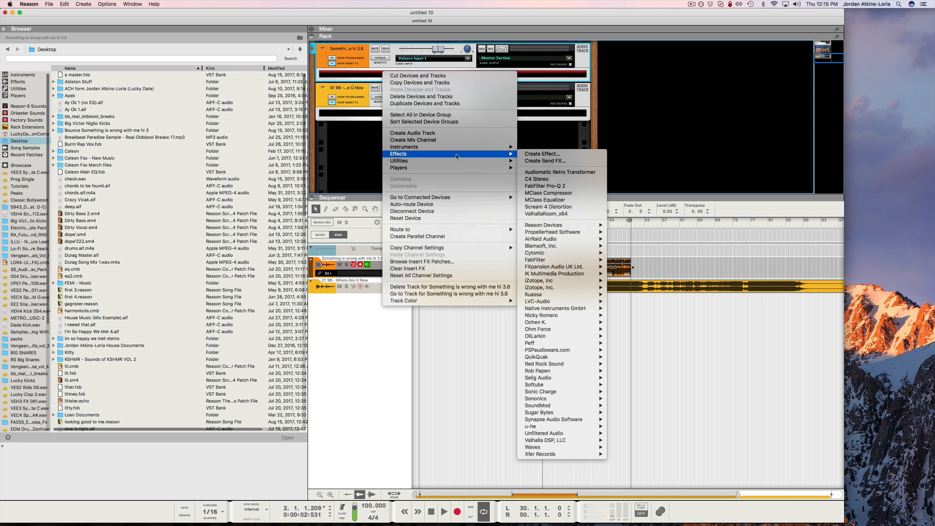
mouse_move(477, 154)
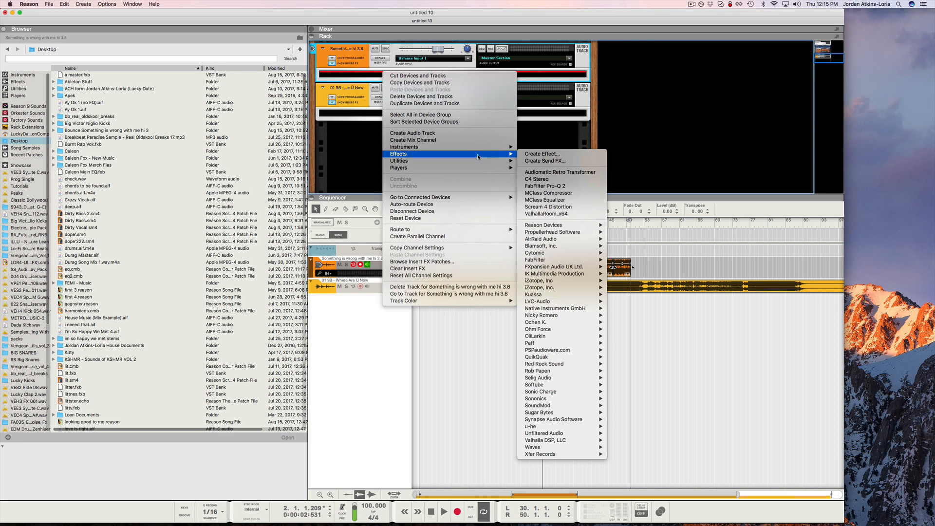
click(550, 185)
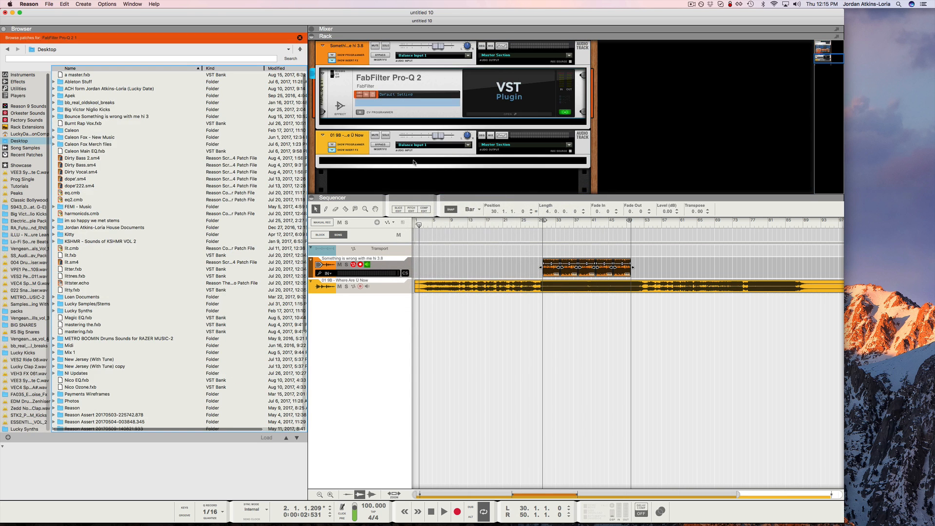
right_click(414, 161)
mouse_move(463, 242)
click(564, 251)
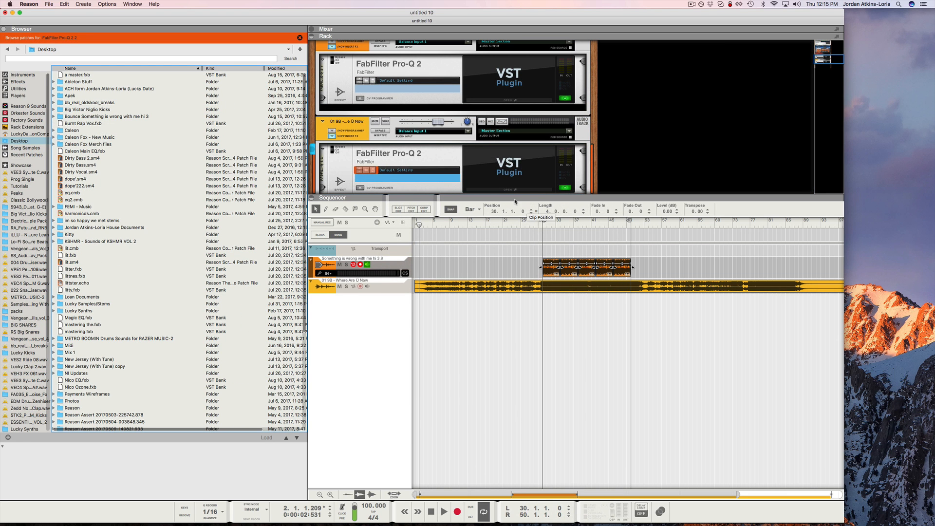
Expand the first Pro-Q 2's CV programmer and cable the "Where Are Ü Now" track's rear output into its first optional audio input pair
scroll(435, 167, down, 2)
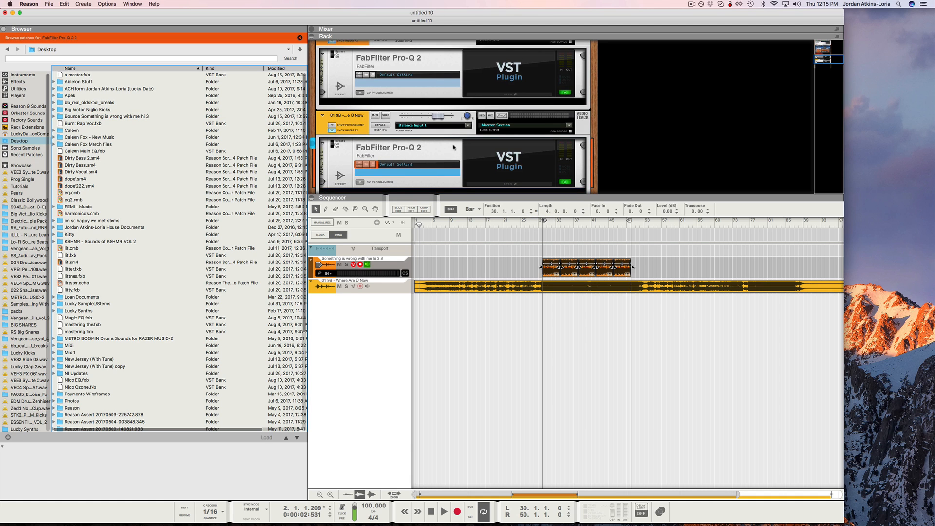
scroll(512, 173, down, 2)
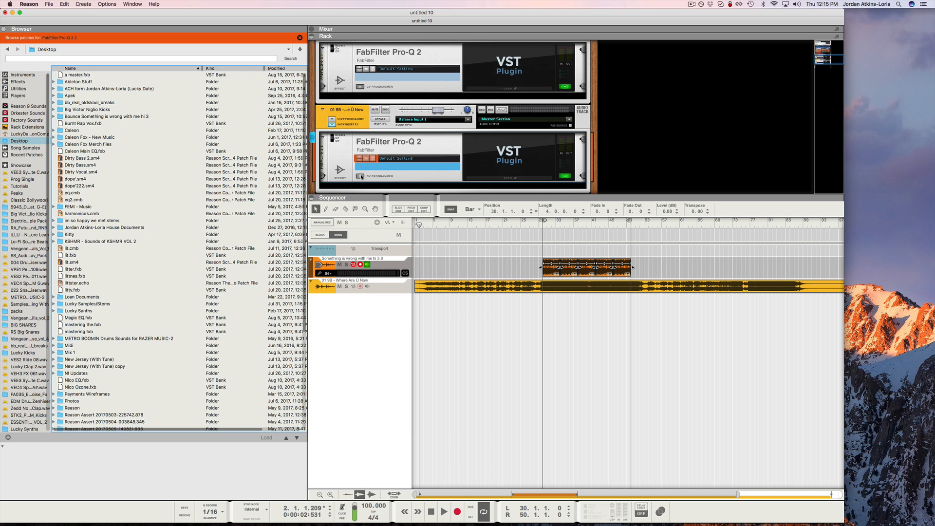
click(359, 87)
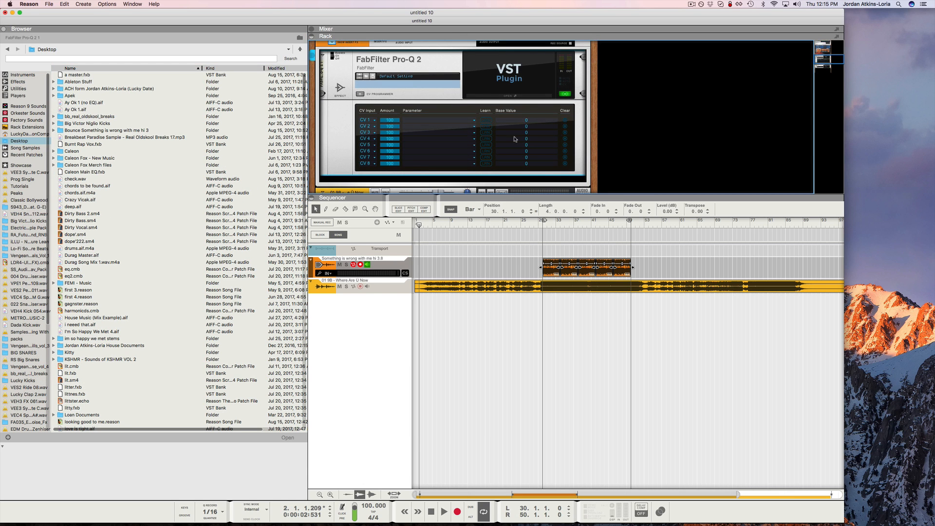
scroll(465, 153, down, 4)
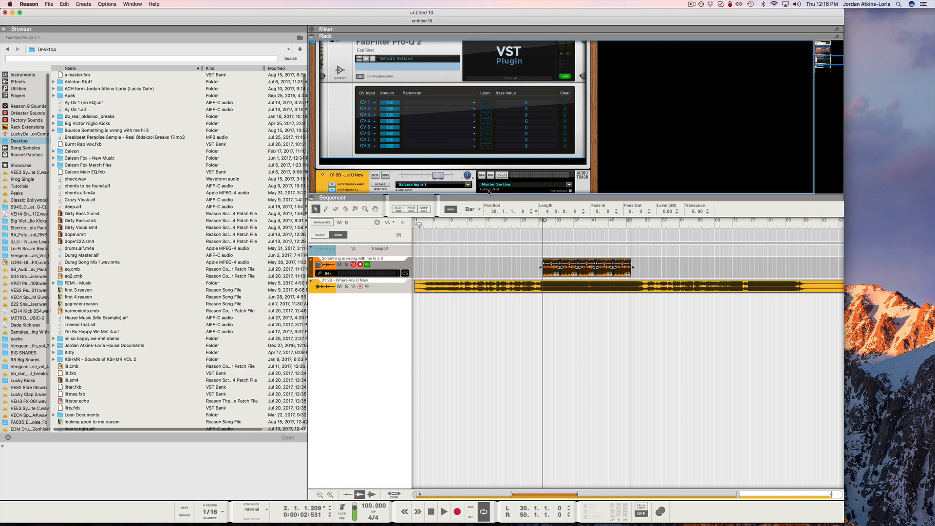
scroll(490, 186, down, 1)
key(Tab)
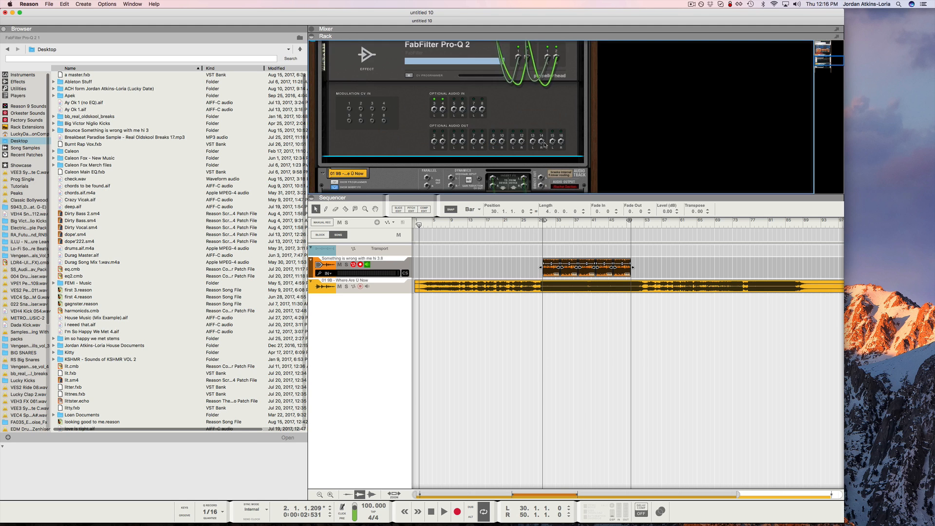
scroll(517, 148, up, 8)
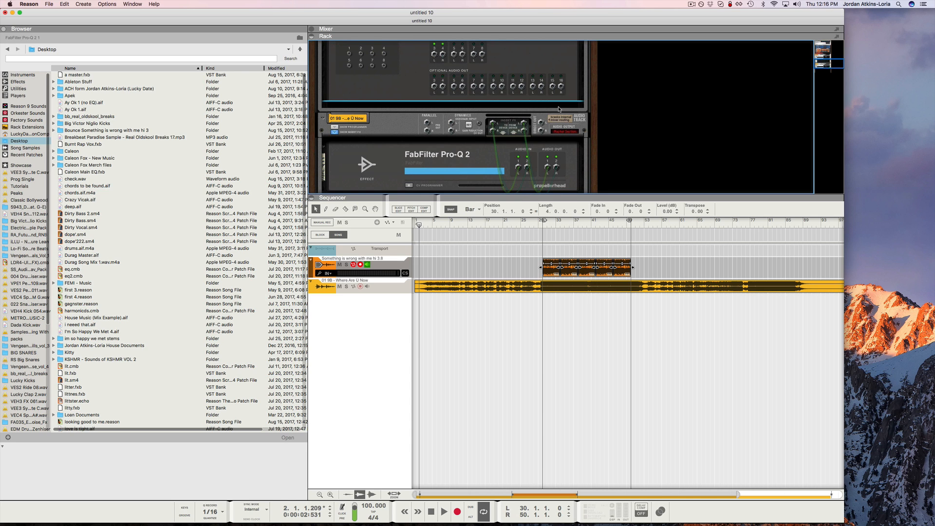
drag(543, 125, 435, 70)
scroll(450, 139, up, 3)
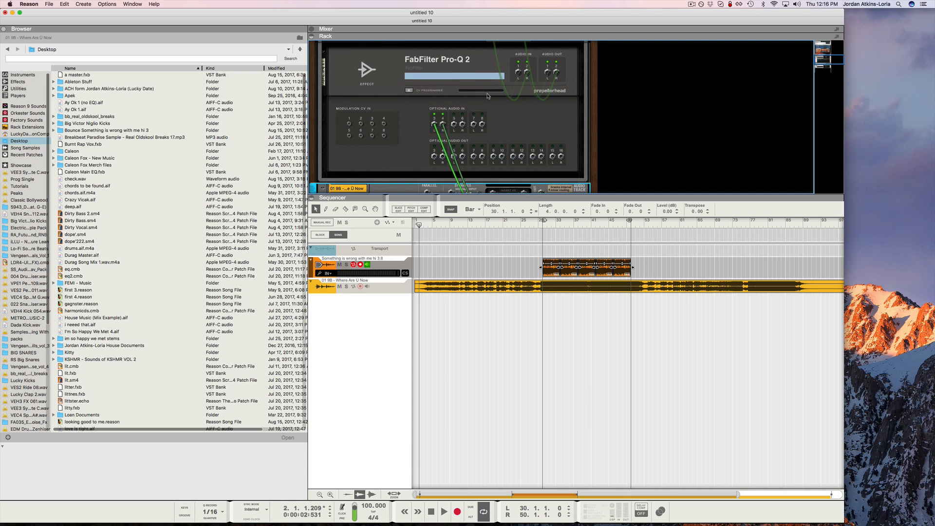
scroll(493, 107, up, 1)
key(Tab)
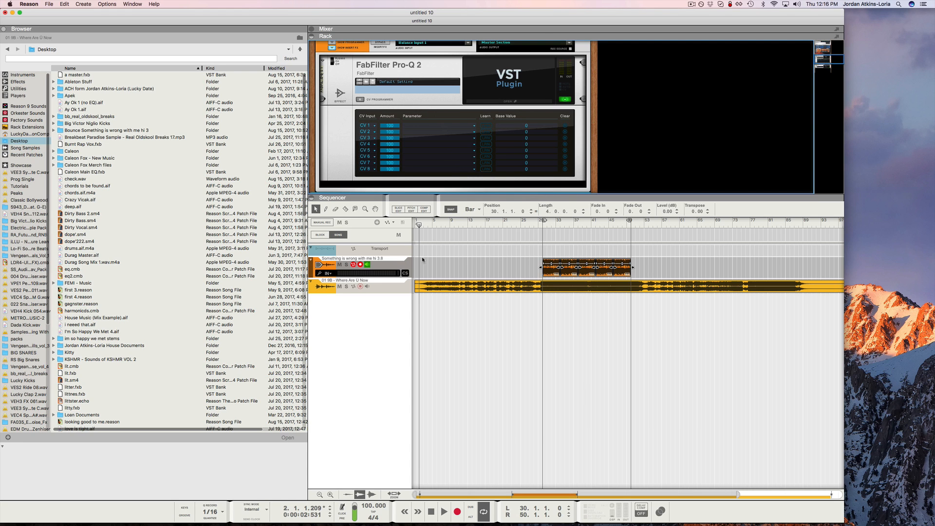
Open the "Something is wrong with me" track's Pro-Q 2 and its analyzer settings while playing both tracks from bar 30
click(542, 224)
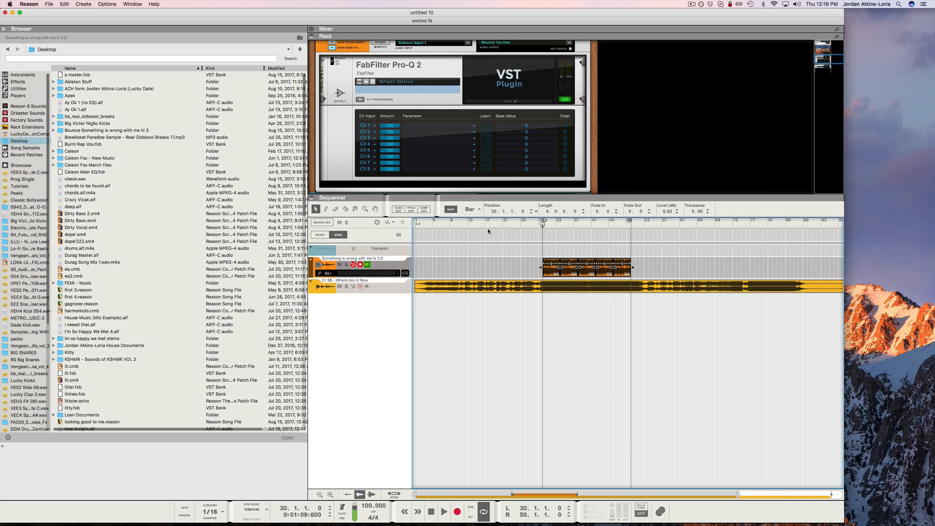
click(515, 84)
key(space)
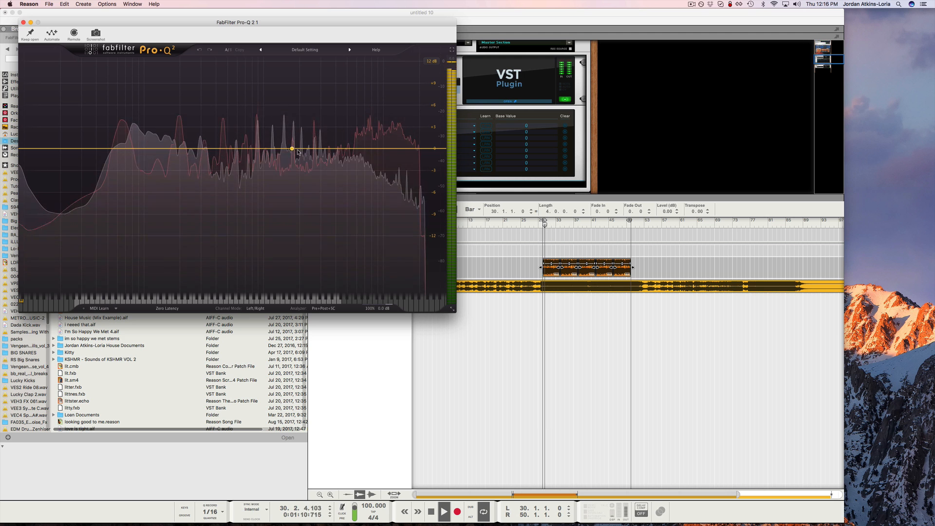
click(330, 308)
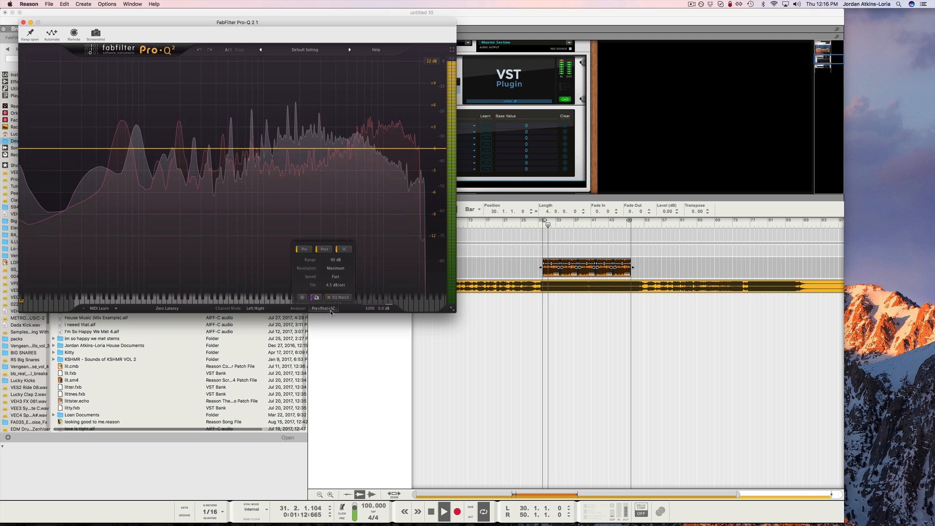
key(space)
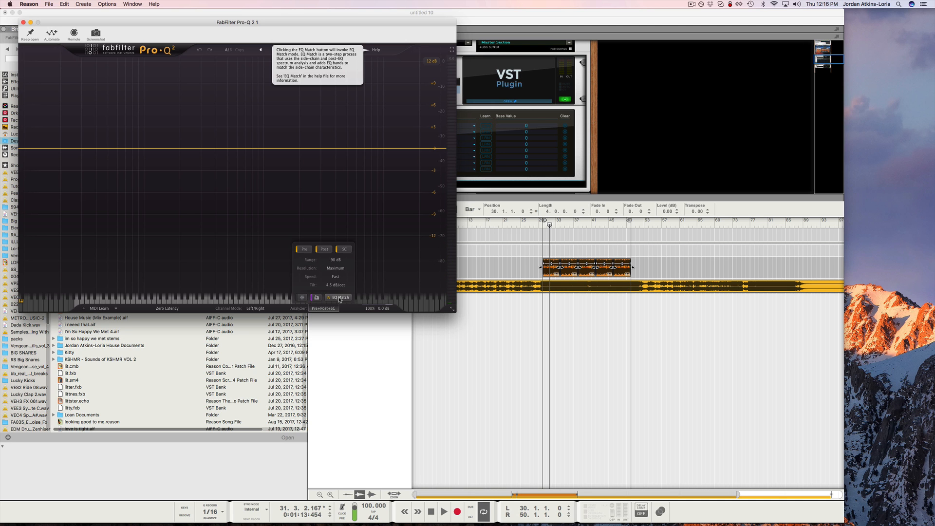
Run EQ Match on the input and side-chain during playback, generate the match and set its band count to 18
click(339, 297)
key(space)
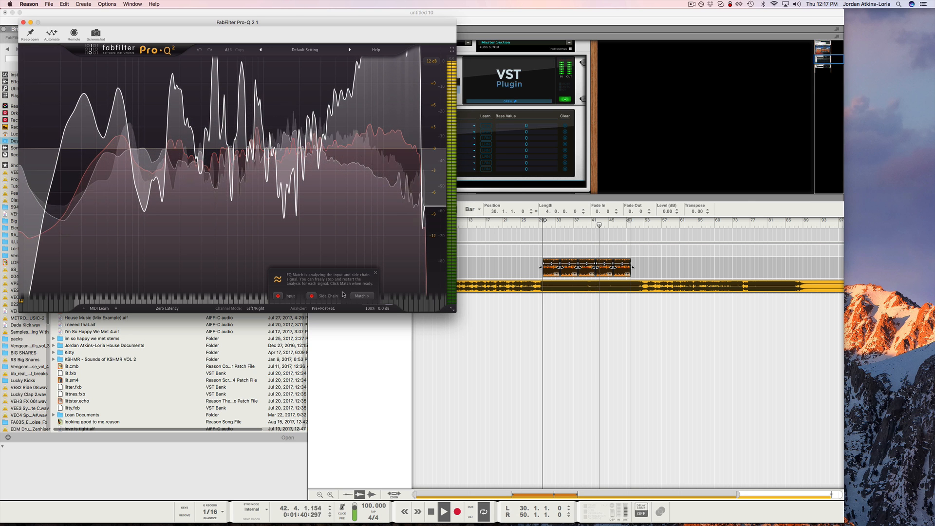
key(space)
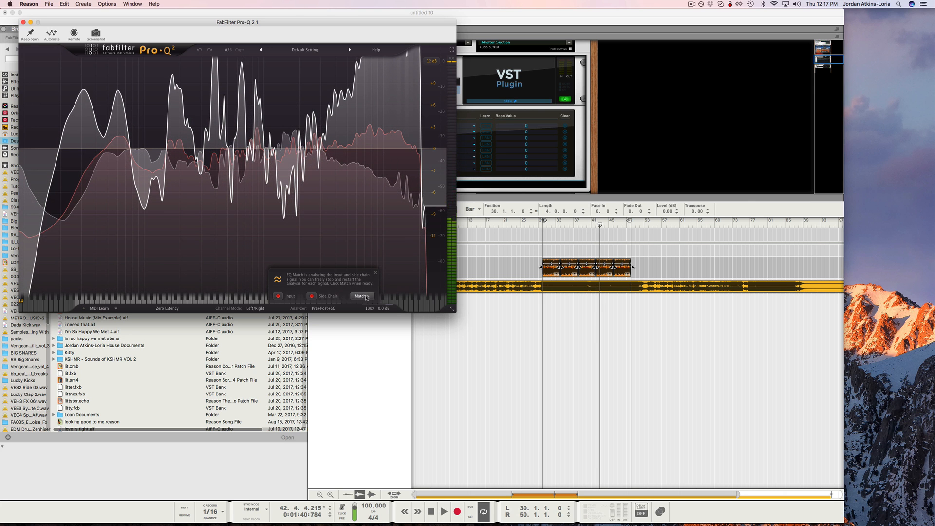
click(367, 297)
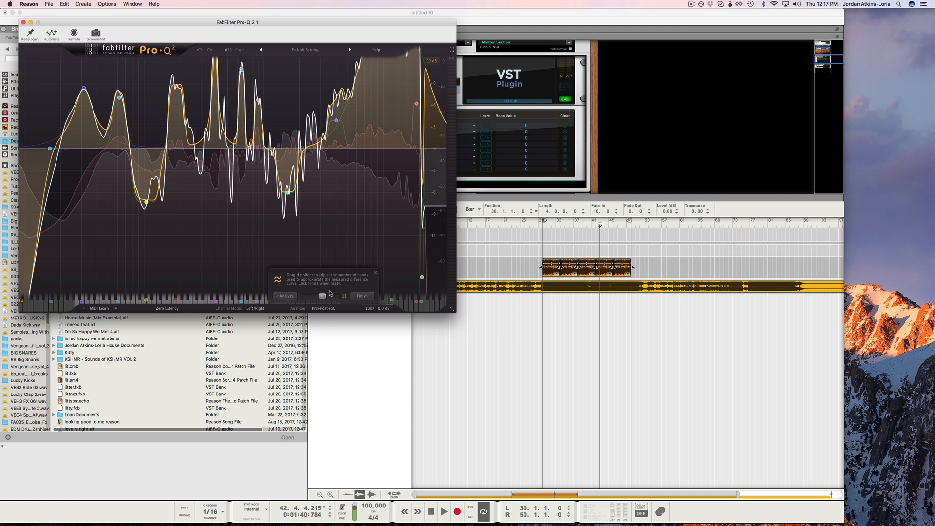
drag(324, 298, 330, 298)
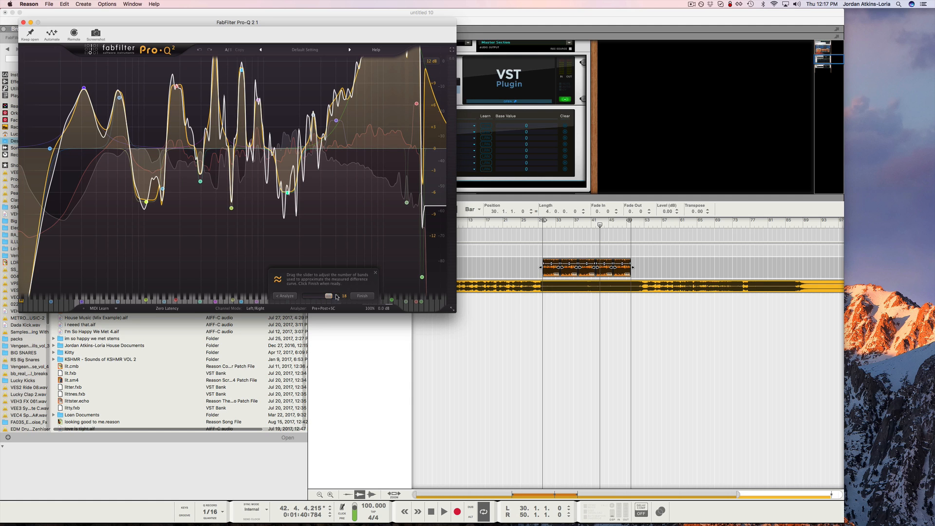
Finish the 18-band EQ match and play the song to audition the matched curve
click(362, 296)
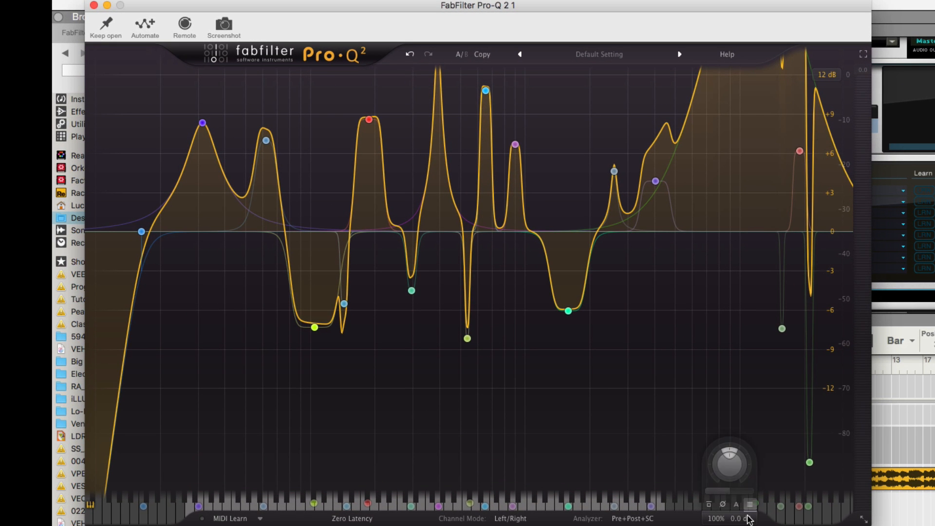
mouse_move(782, 329)
click(903, 479)
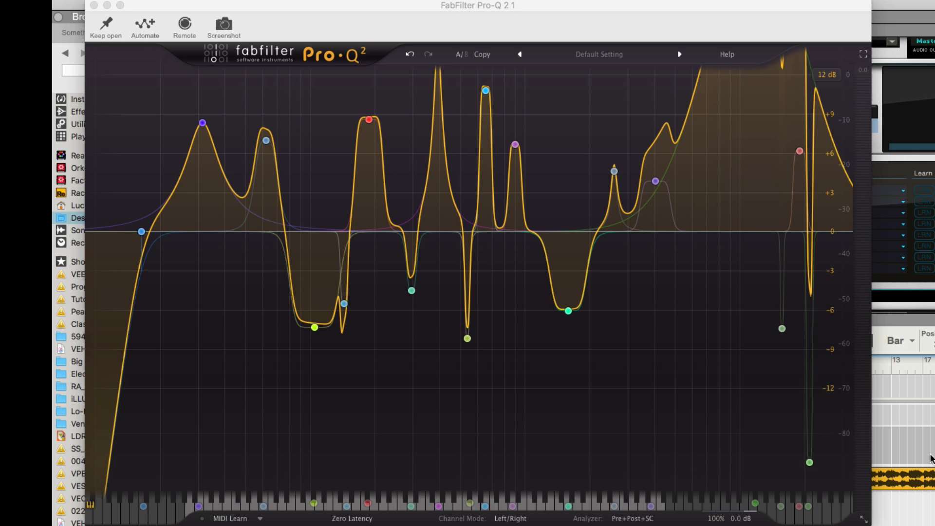
mouse_move(717, 520)
key(space)
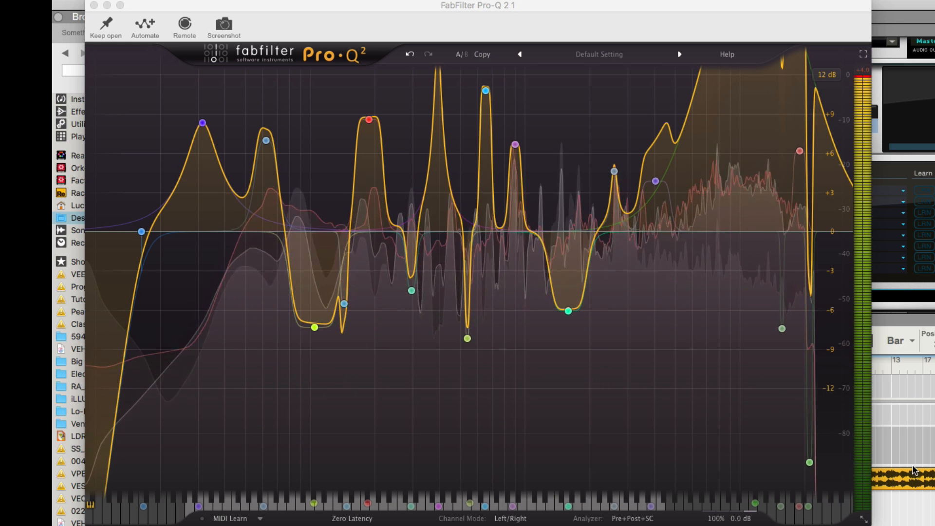
key(space)
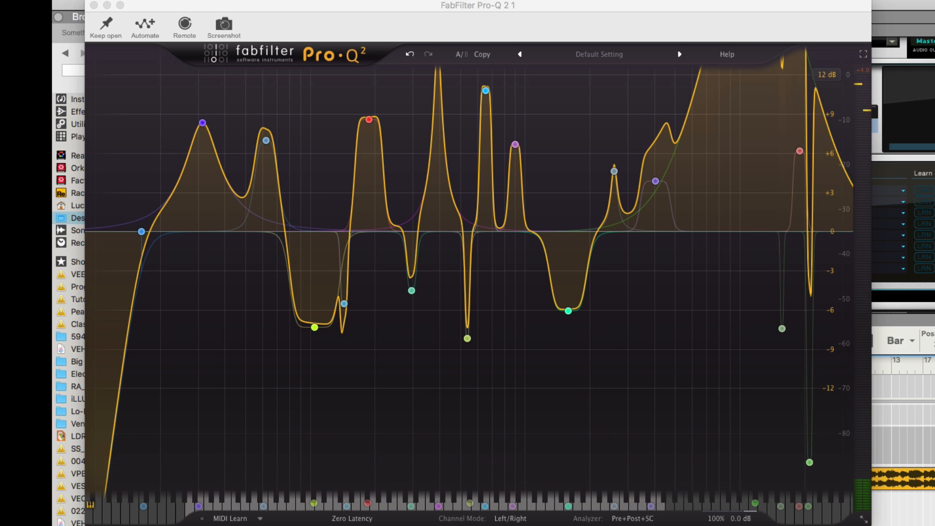
Reduce the Pro-Q 2 gain scale to 34% and audition the softened match, checking the bands during playback
drag(716, 519, 716, 525)
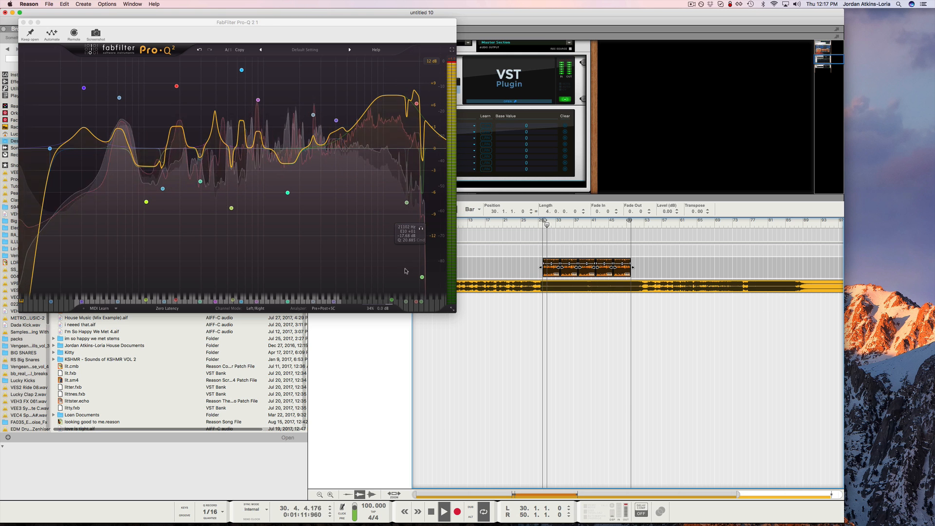
mouse_move(371, 307)
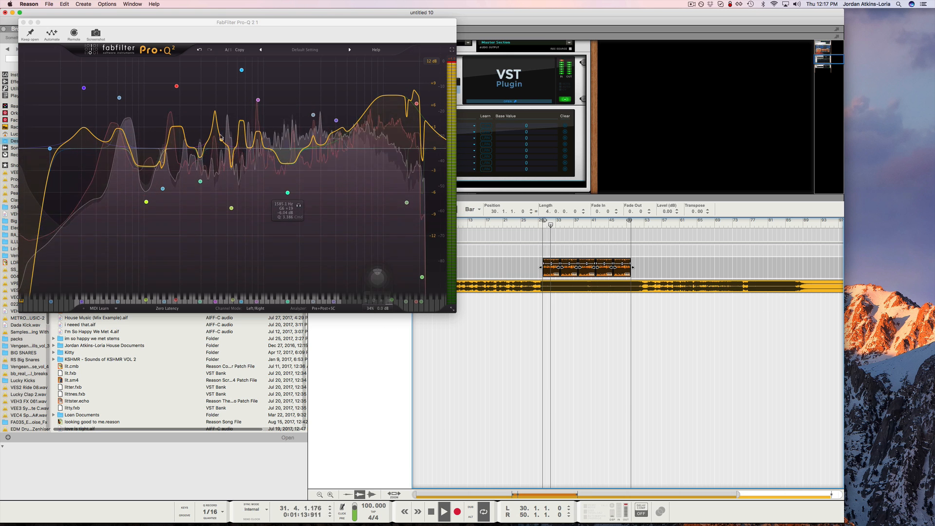
mouse_move(242, 92)
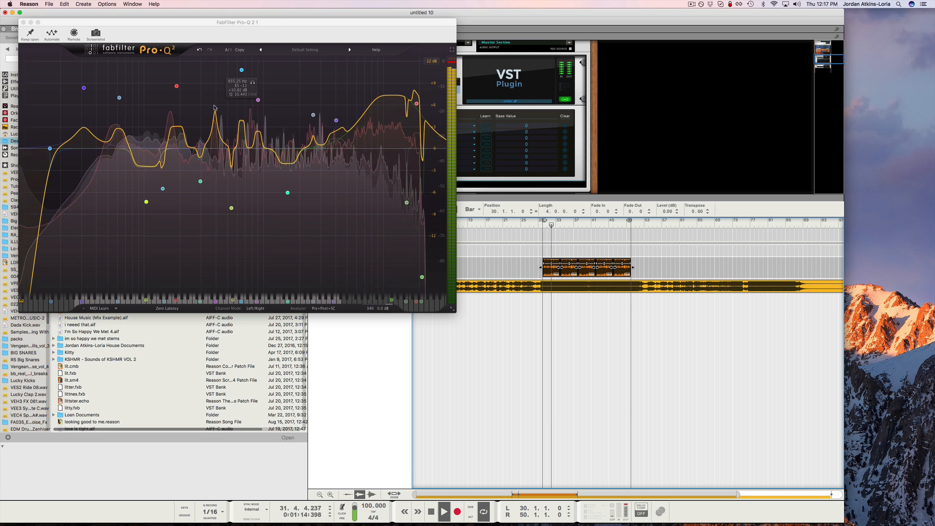
click(253, 83)
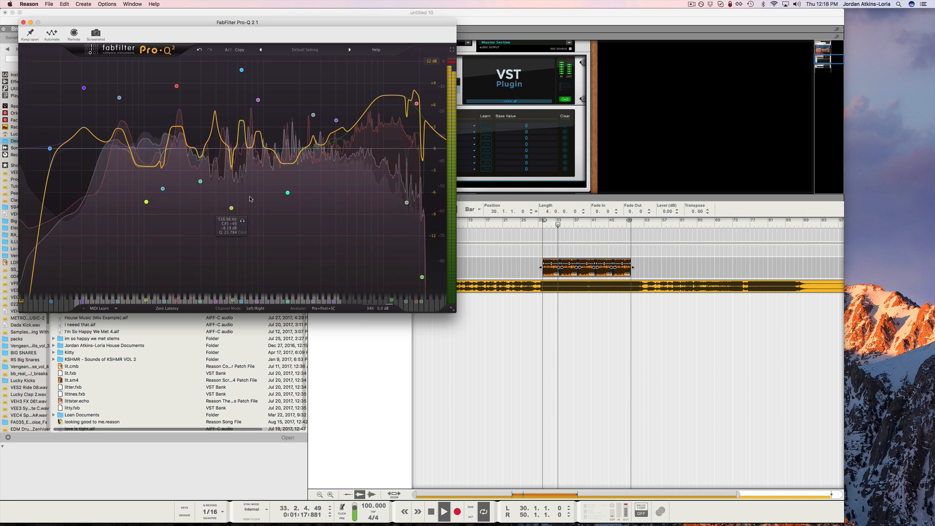
key(space)
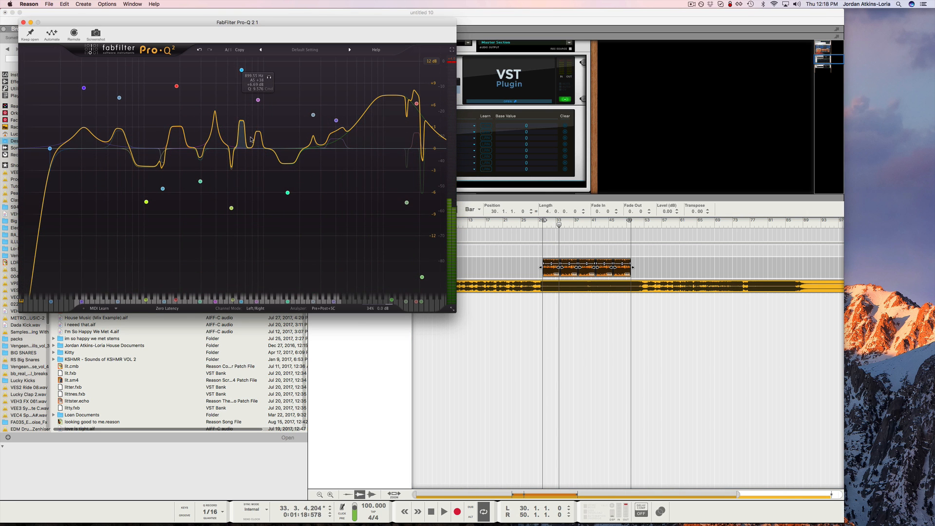
Slightly lower the gain of the blue band near 900 Hz and of the red boost band in Pro-Q 2
click(241, 72)
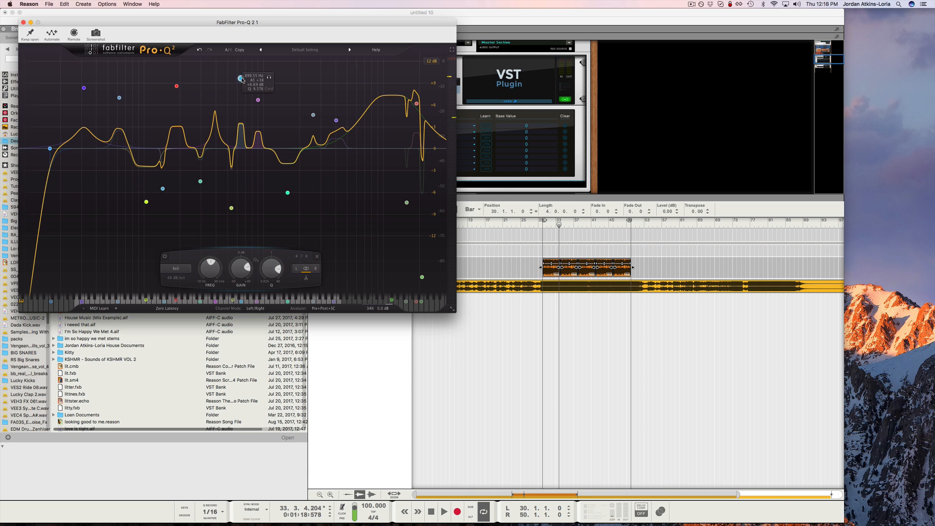
drag(177, 87, 176, 94)
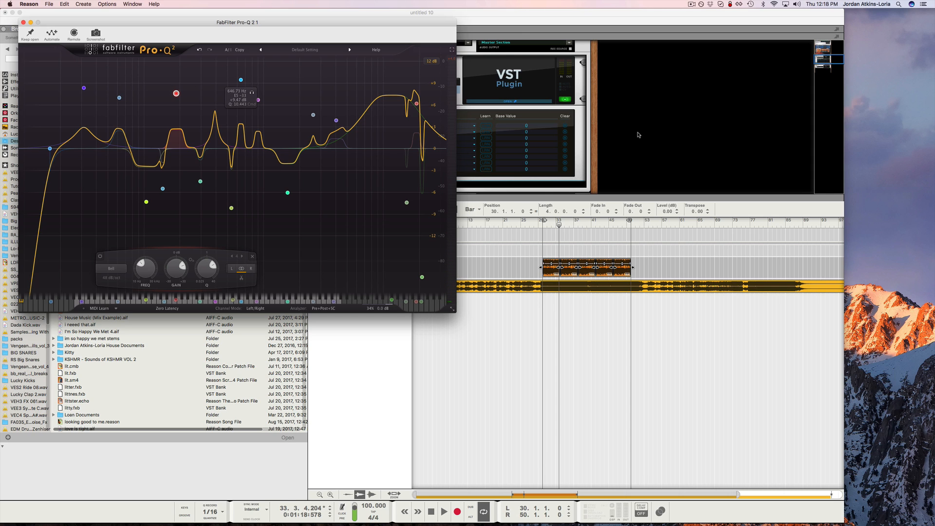
Play from bar 30 and compare the sound with the Pro-Q 2 device switched off and on
click(543, 226)
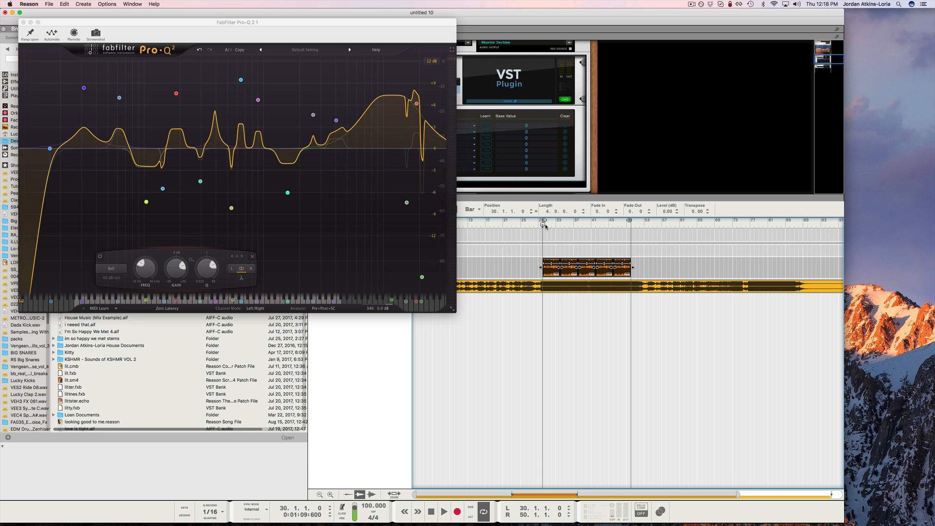
key(space)
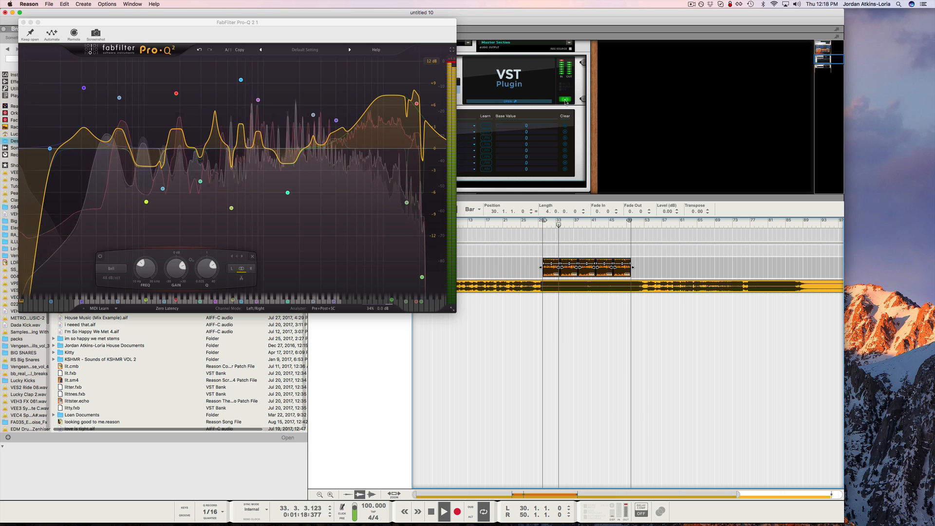
click(566, 100)
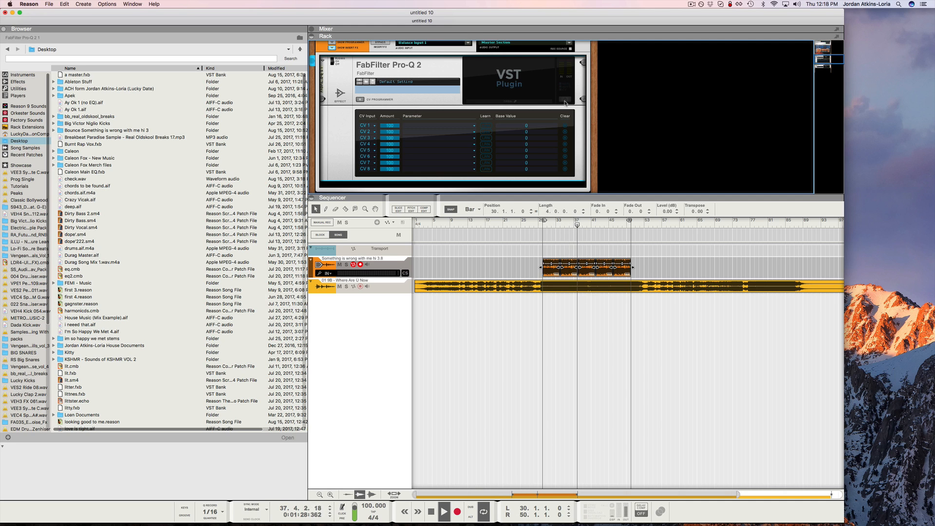
click(565, 100)
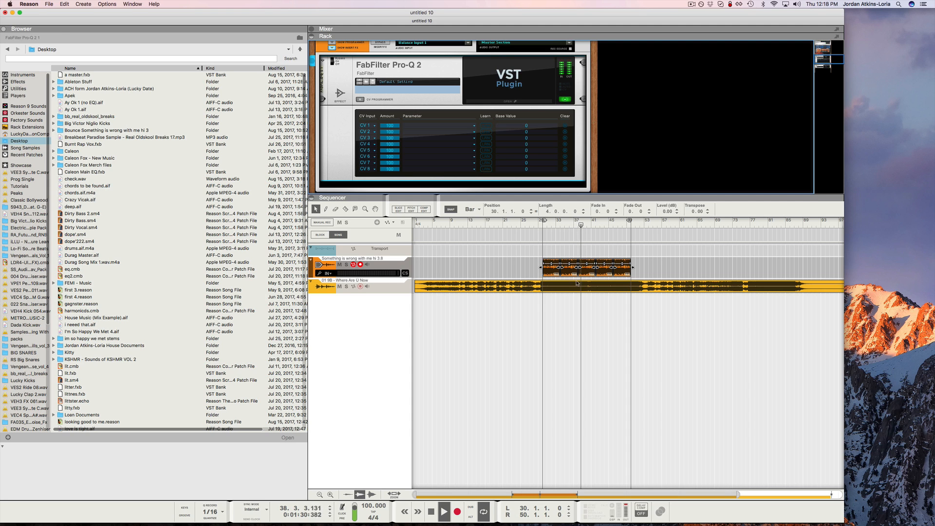
Stop playback, create a new audio track and move the "Where Are Ü Now" clip onto it, starting at bar 21
click(546, 288)
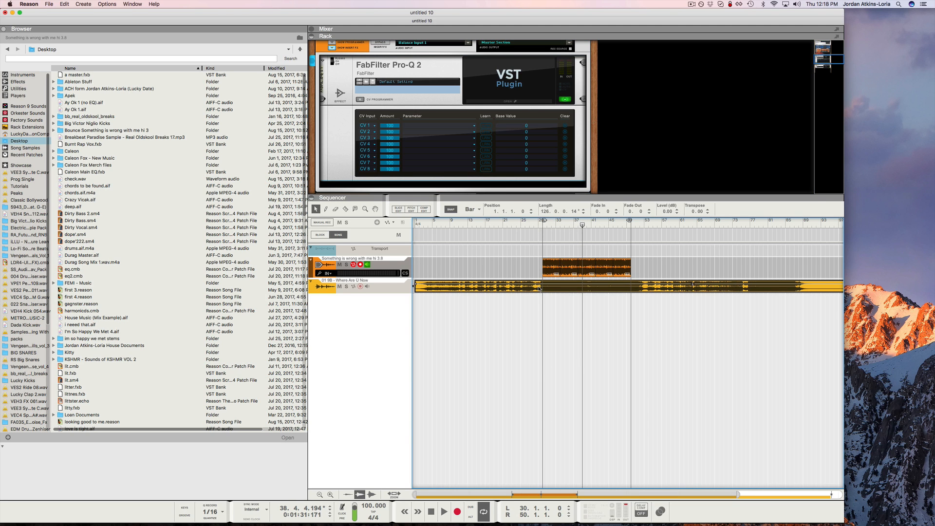
key(super+t)
drag(578, 301, 660, 285)
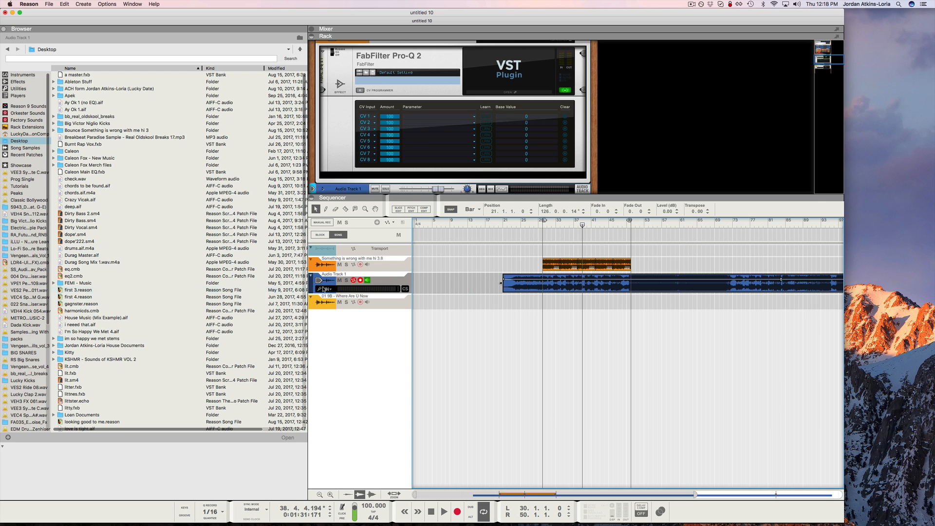
Solo the new audio track, play the reference from bar 50, and unsolo the track
click(346, 281)
click(630, 226)
key(space)
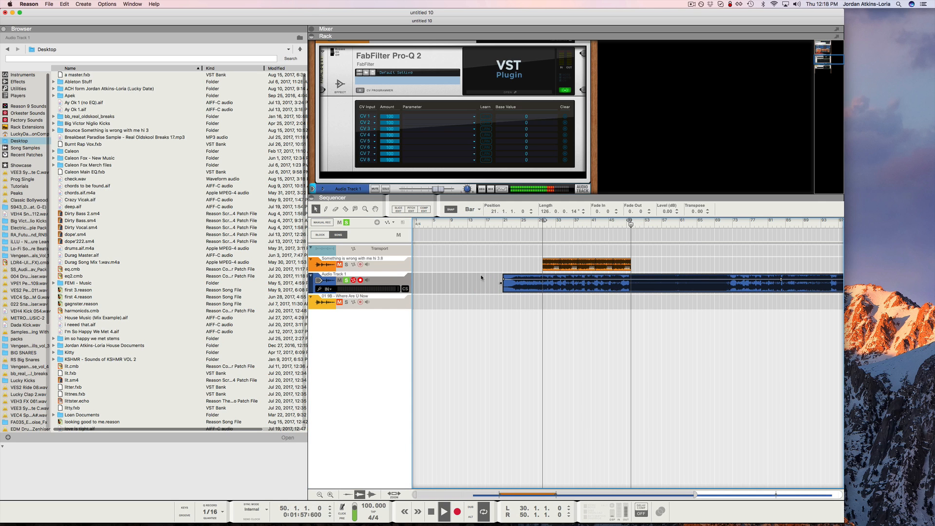
key(space)
click(347, 281)
Solo the "Something is wrong with me" track and play it from bar 30 to compare it with the reference
click(542, 224)
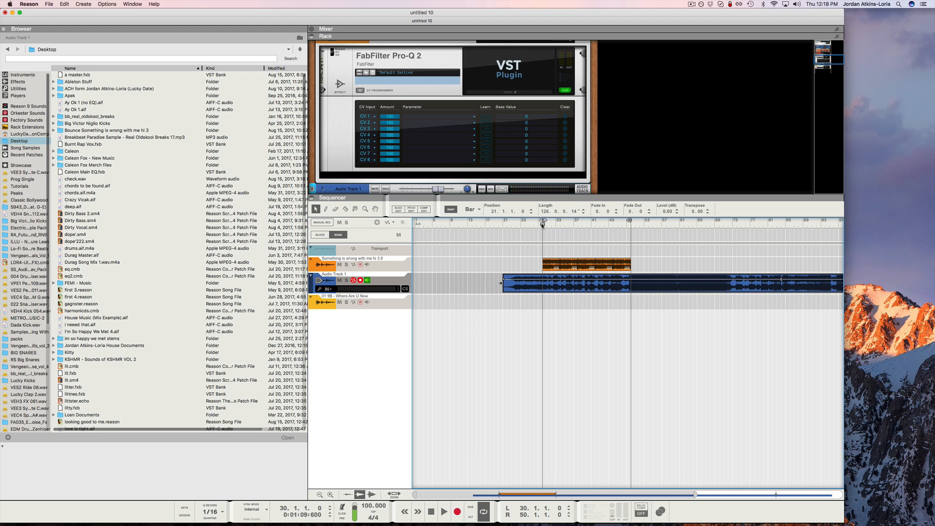
click(346, 264)
key(space)
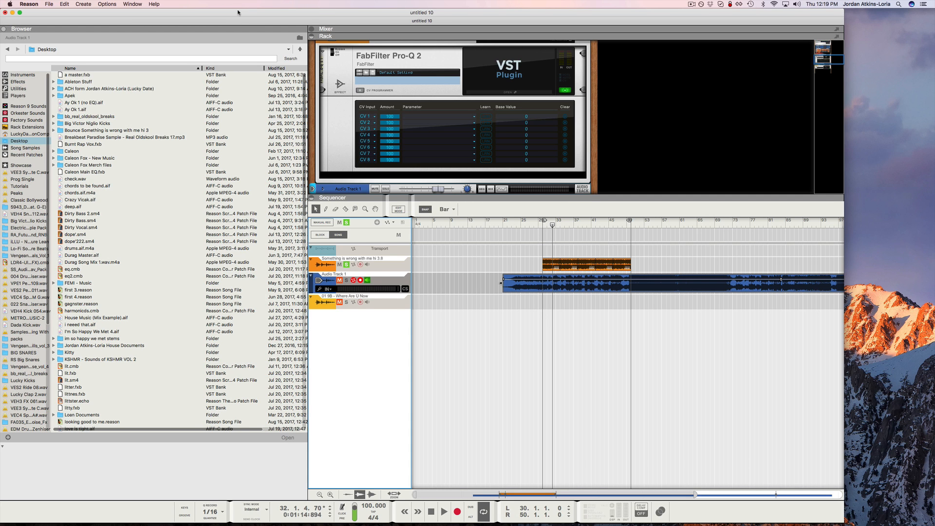
drag(239, 10, 242, 11)
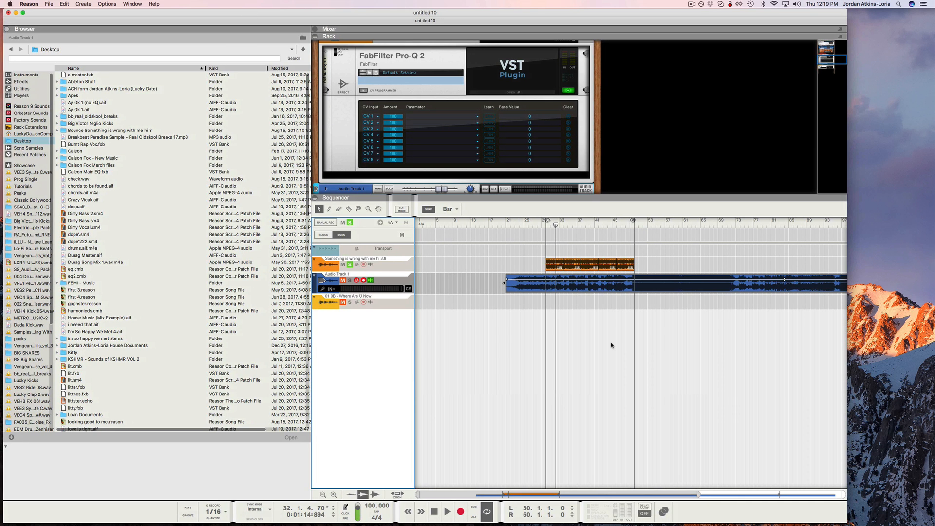